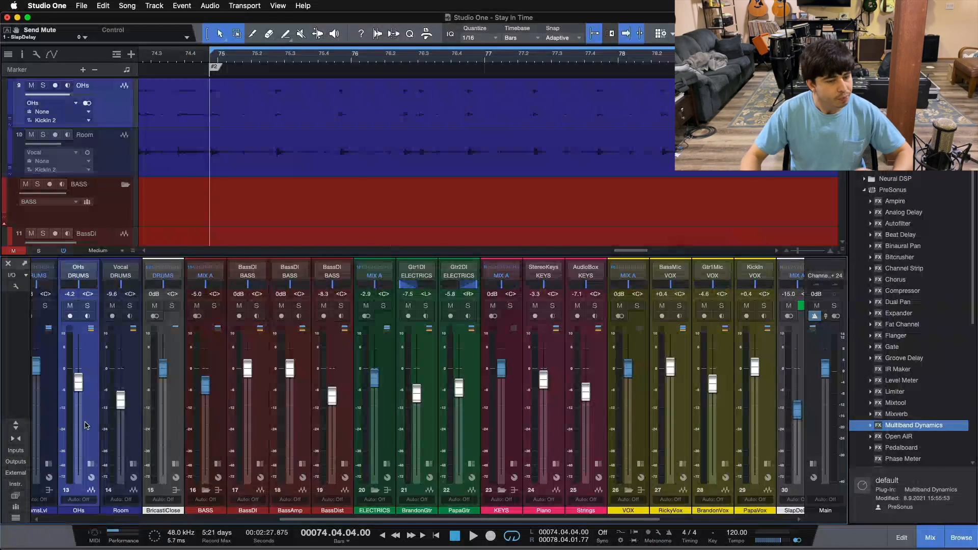
# - Expand the BASS bus channel to show its inserts and solo the BASS bus
pyautogui.click(135, 418)
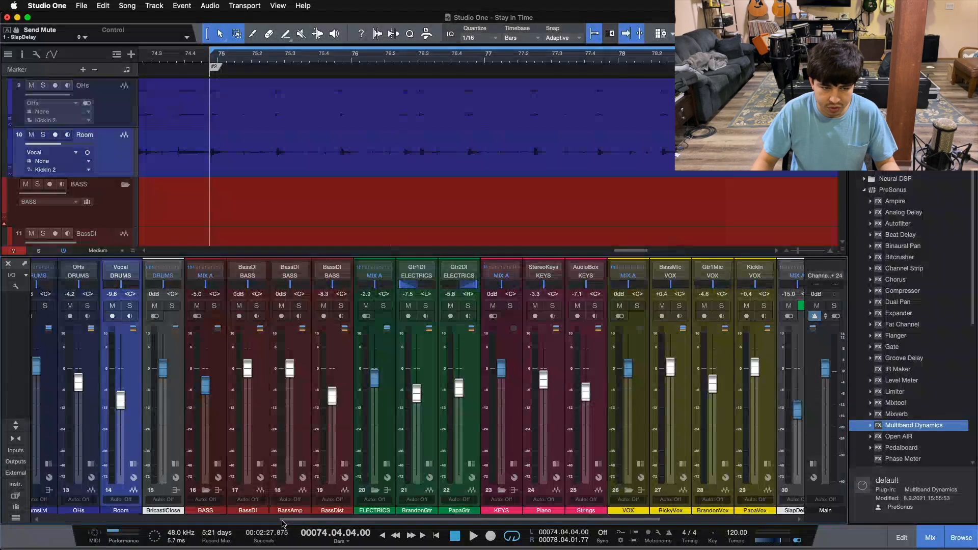
pyautogui.click(217, 465)
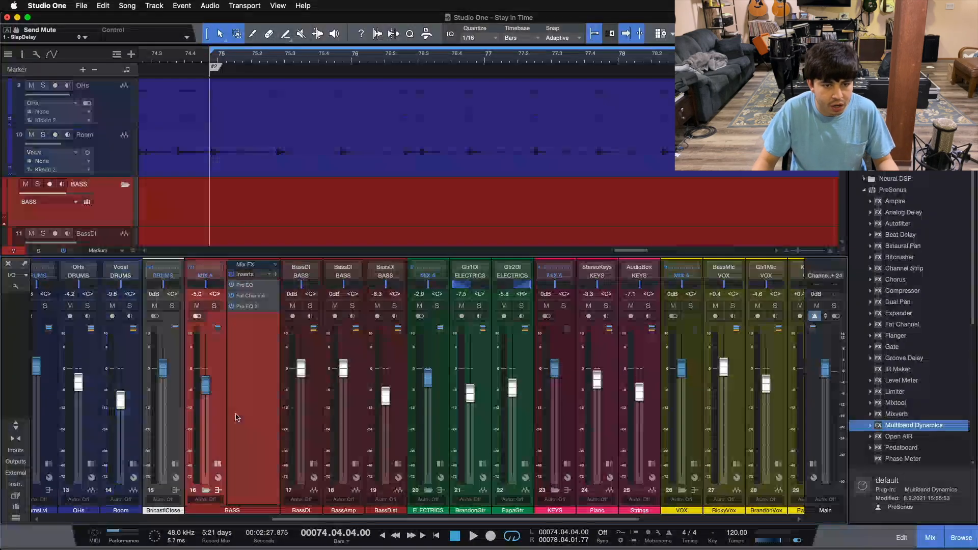
pyautogui.scroll(-5, 543, 143)
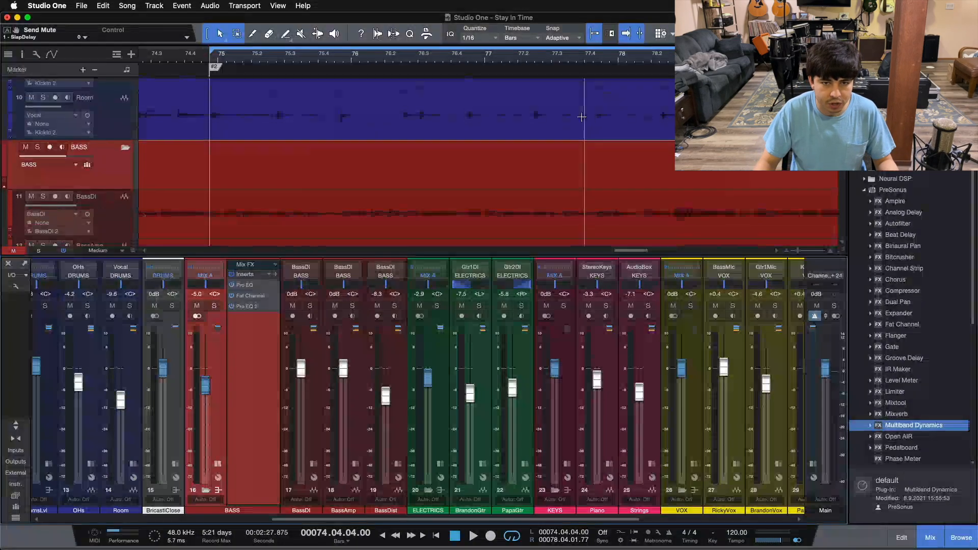
pyautogui.scroll(1, 406, 184)
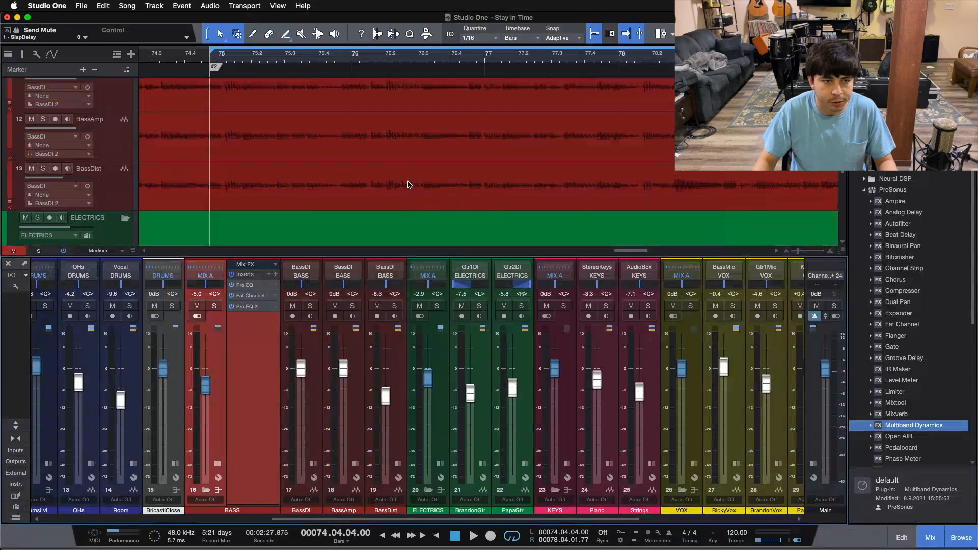
pyautogui.click(214, 305)
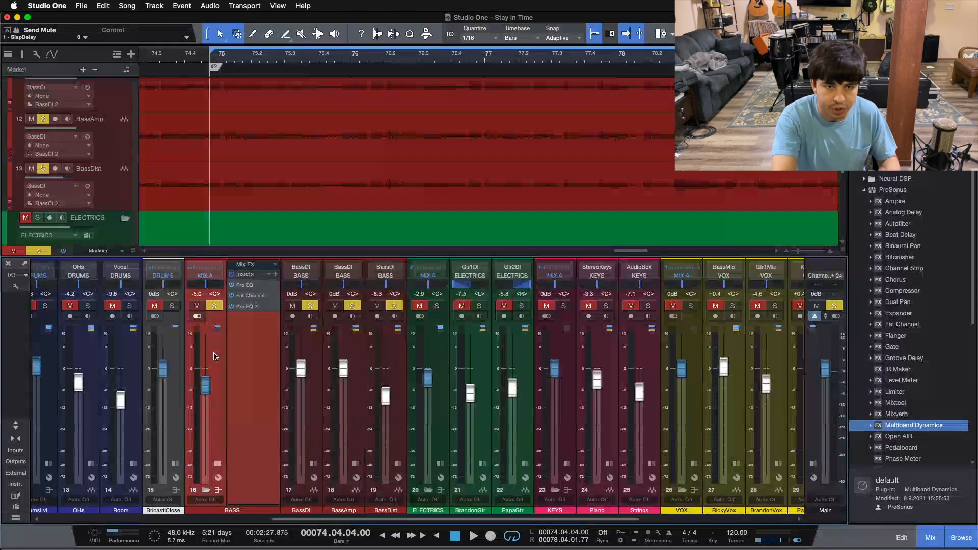
# - Play the looped section around bar 75 to hear the soloed bass tracks, and stop playback
pyautogui.press('space')
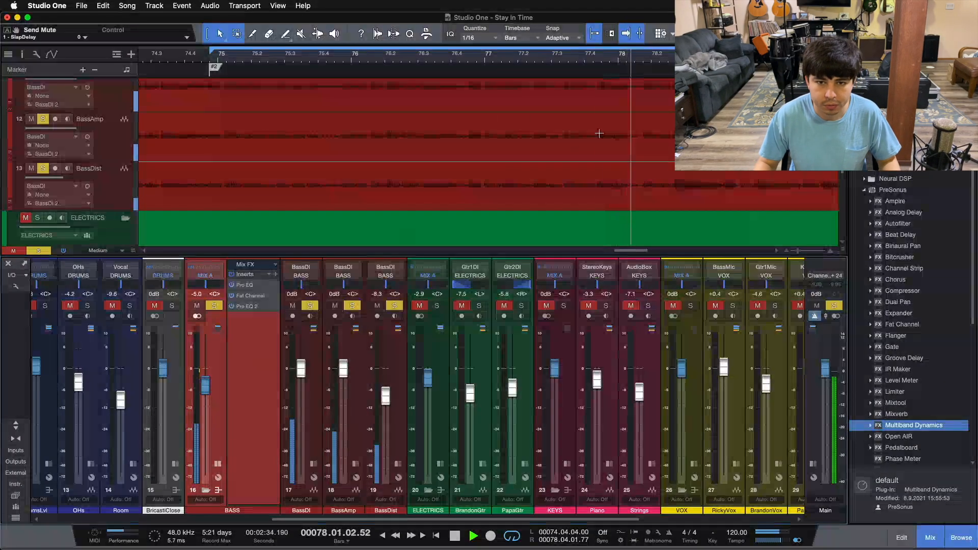
pyautogui.scroll(1, 600, 133)
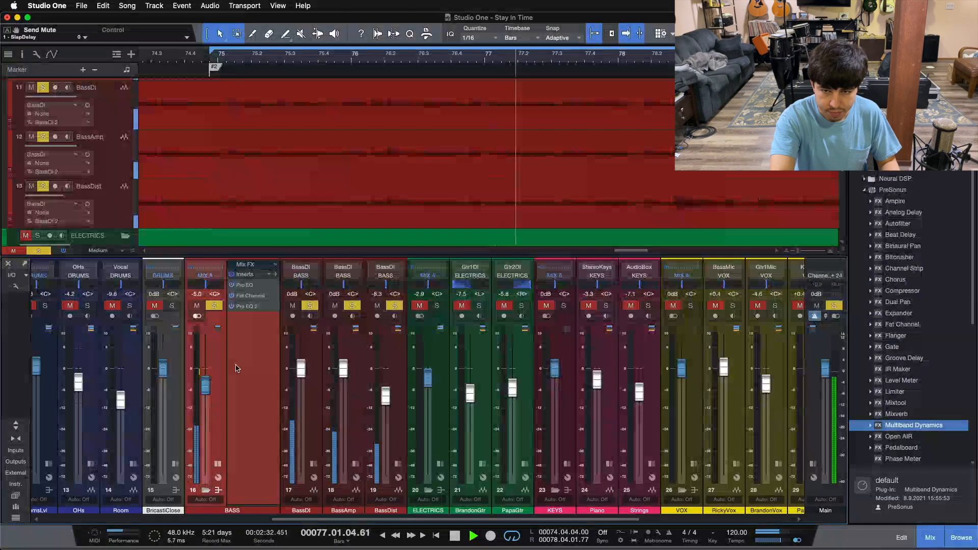
pyautogui.press('space')
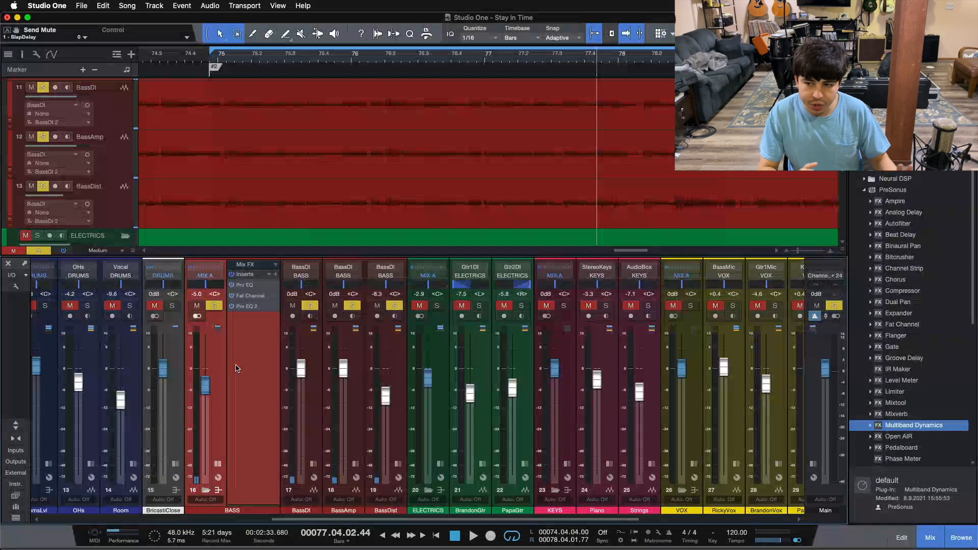
# - Open the BASS bus's Fat Channel insert and view its HPF/Gate, Equalizer and Compressor sections
pyautogui.click(243, 298)
pyautogui.moveTo(515, 280); pyautogui.dragTo(543, 310)
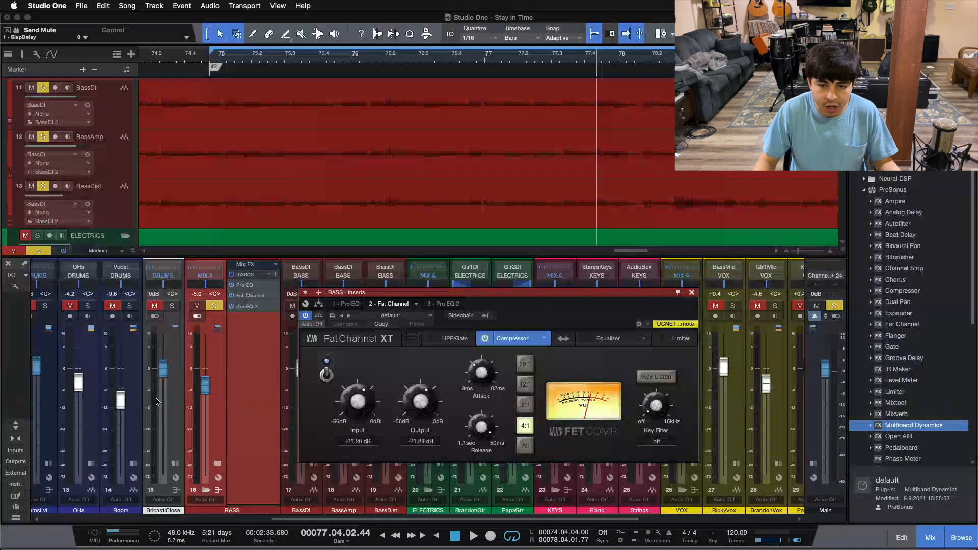
pyautogui.click(455, 338)
pyautogui.click(619, 339)
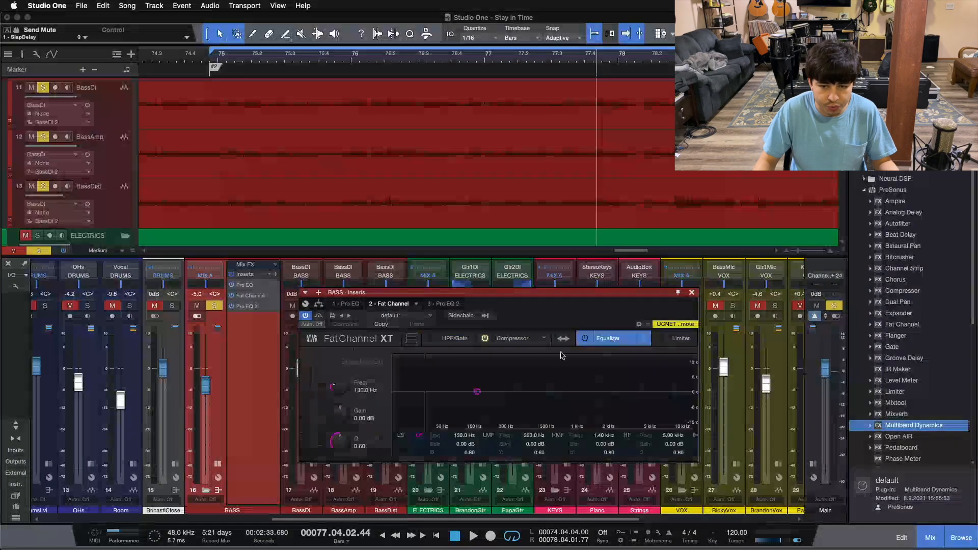
pyautogui.click(512, 338)
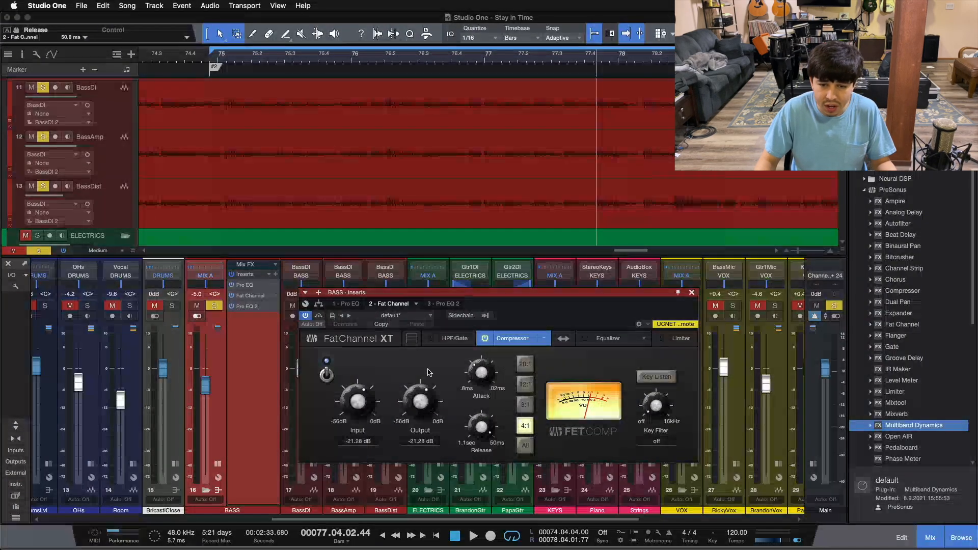
# - Examine the FET compressor's Attack and Release controls on the BASS bus
pyautogui.click(477, 423)
pyautogui.click(484, 374)
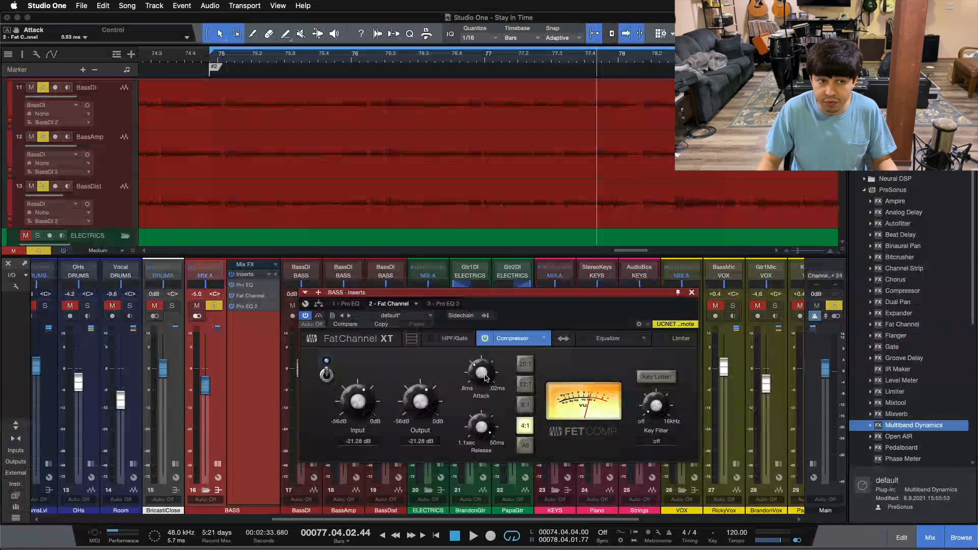
pyautogui.moveTo(482, 432); pyautogui.dragTo(479, 406)
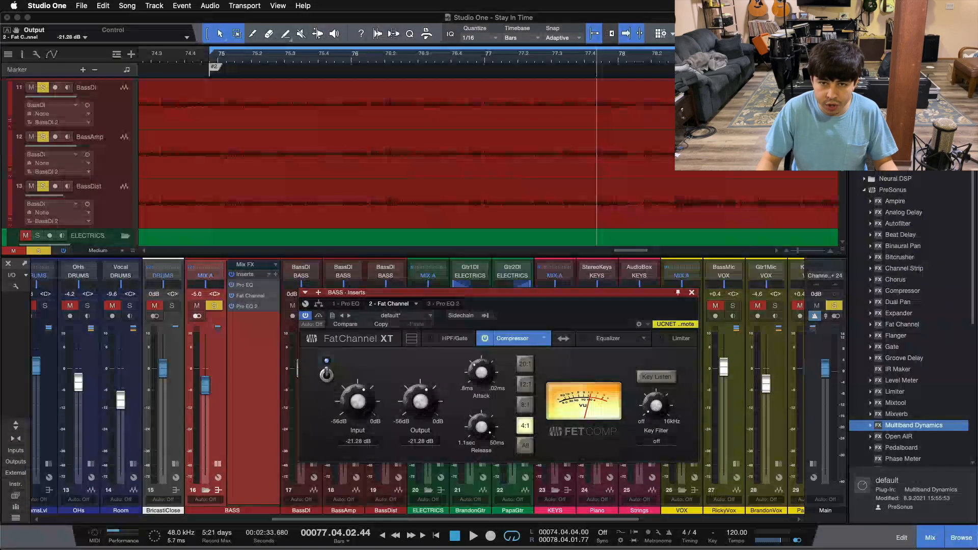
# - Cue playback before marker #2 and play the looped bass while toggling the Fat Channel compressor off and on to compare
pyautogui.moveTo(508, 61); pyautogui.dragTo(538, 11)
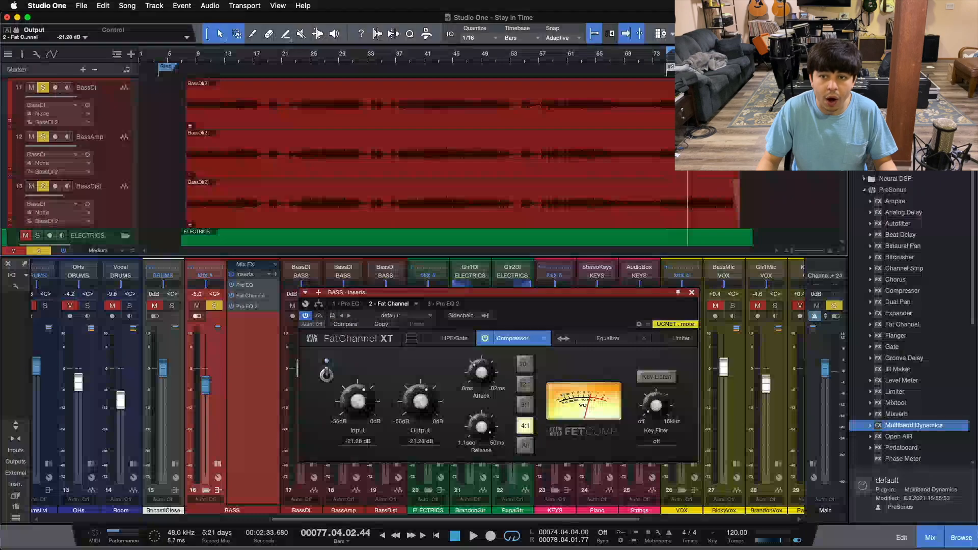
pyautogui.moveTo(680, 57); pyautogui.dragTo(469, 100)
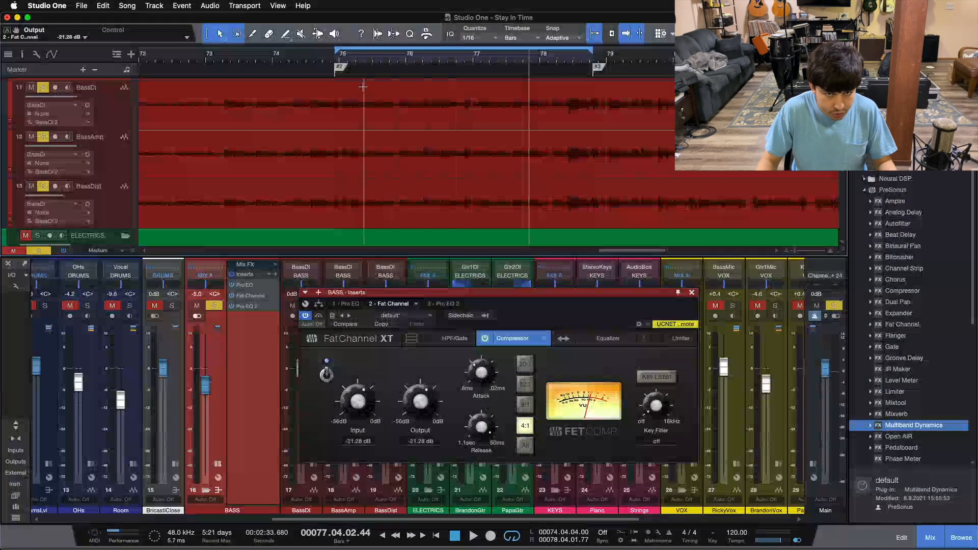
pyautogui.click(293, 57)
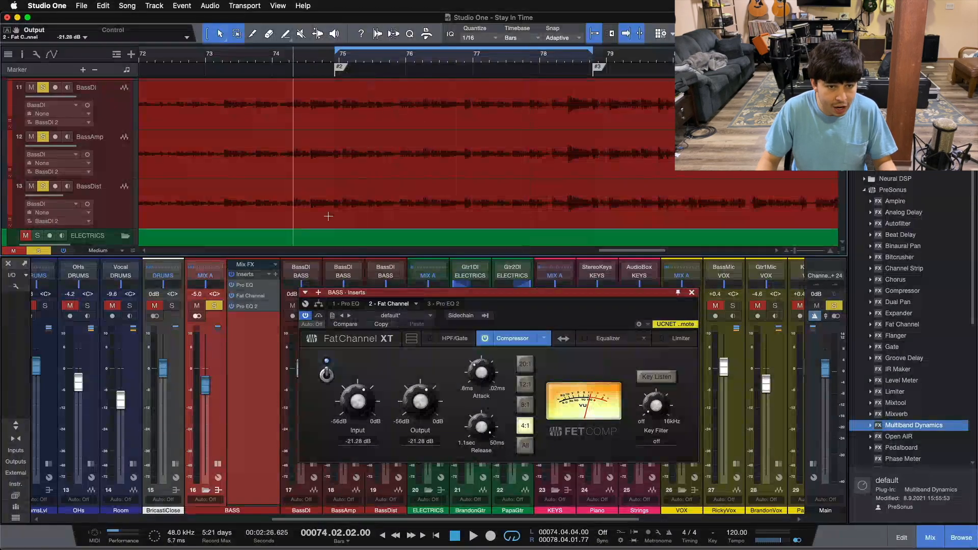
pyautogui.click(232, 298)
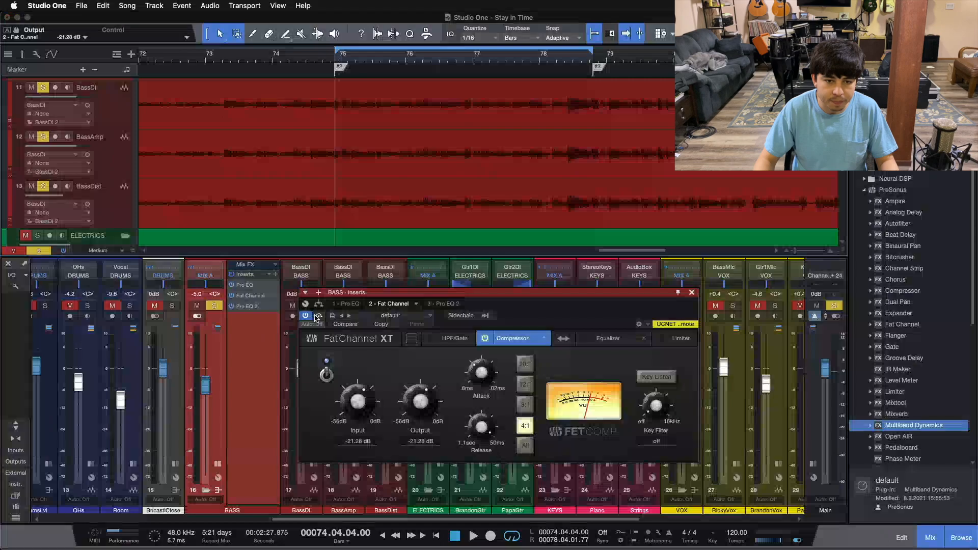
pyautogui.click(325, 377)
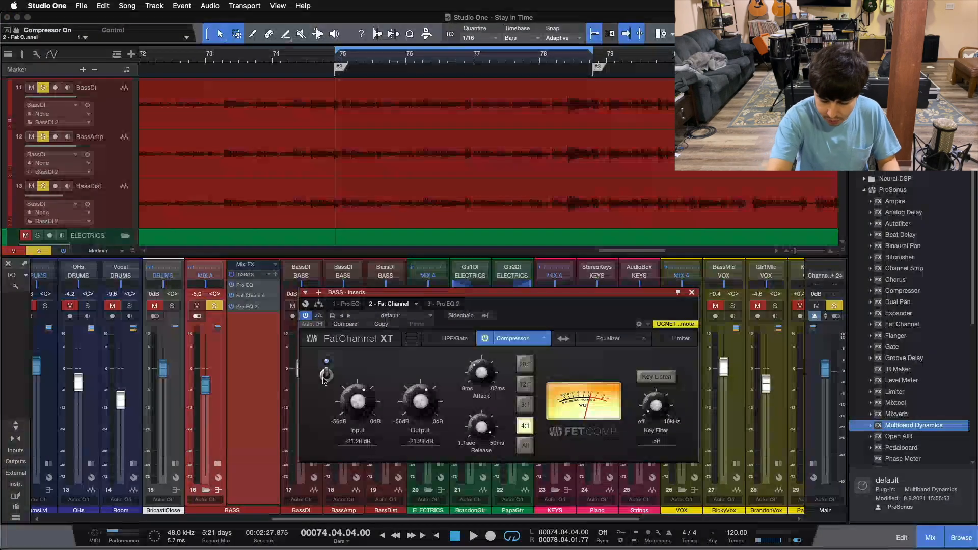
pyautogui.press('space')
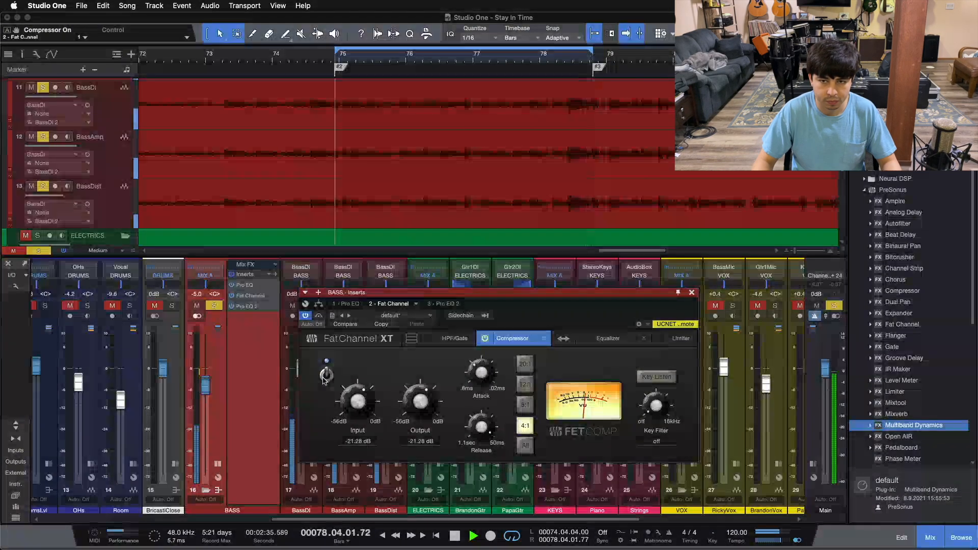
pyautogui.click(325, 376)
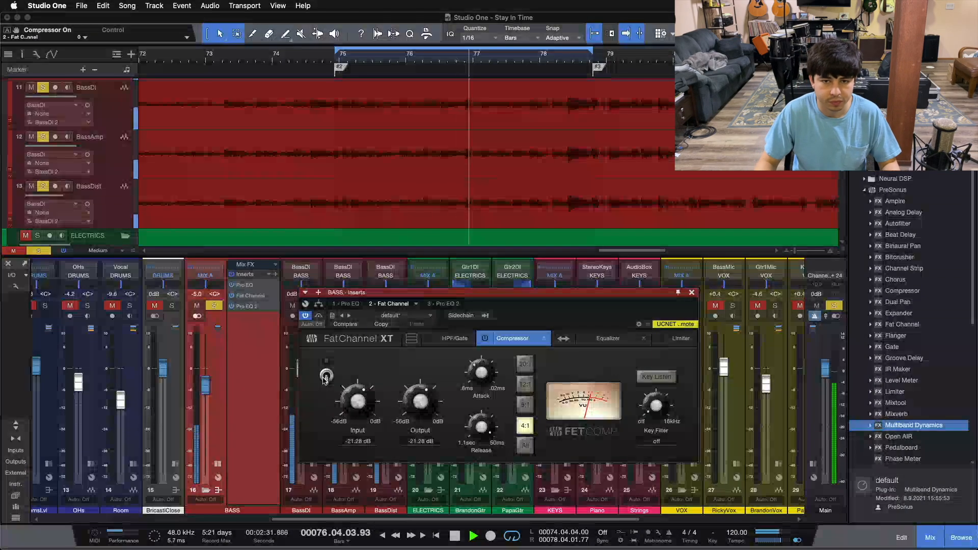
pyautogui.click(325, 377)
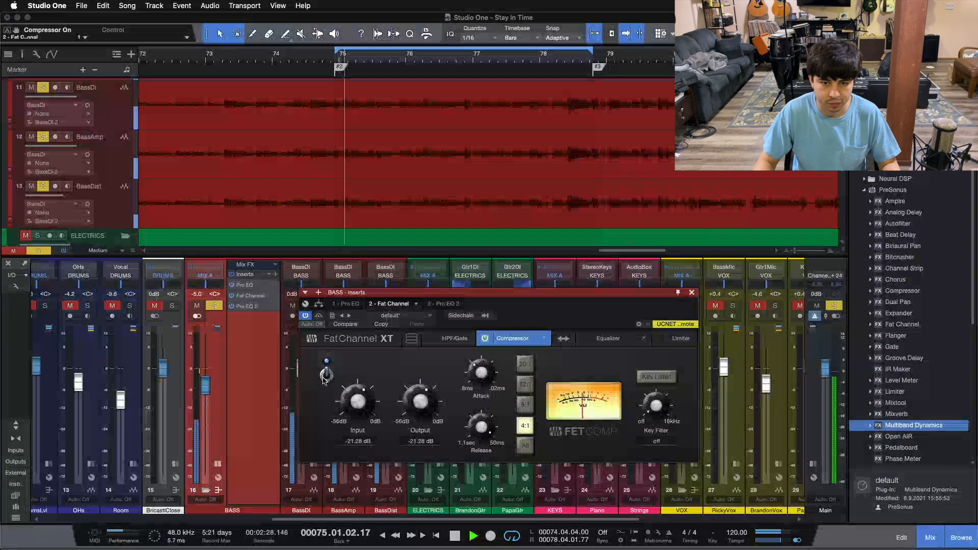
pyautogui.click(325, 377)
pyautogui.click(325, 377)
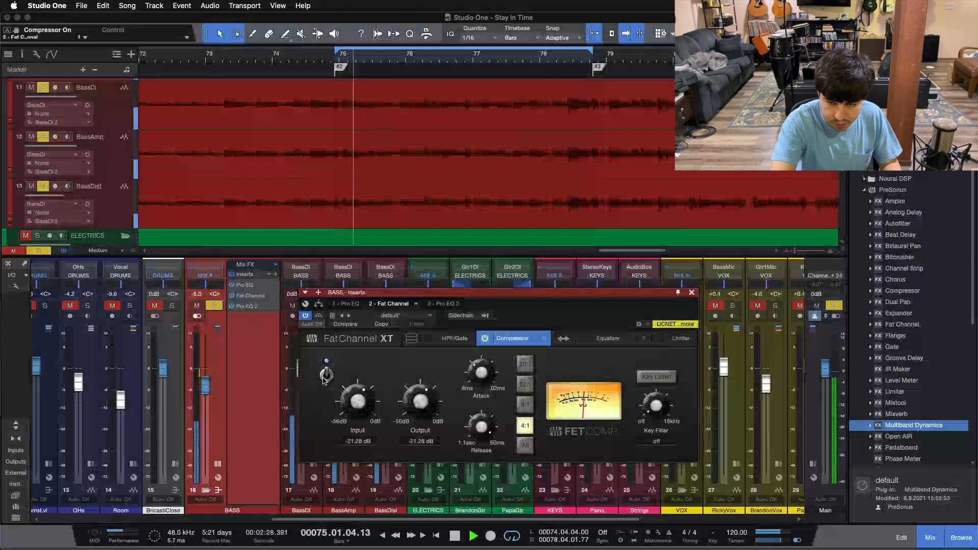
pyautogui.press('space')
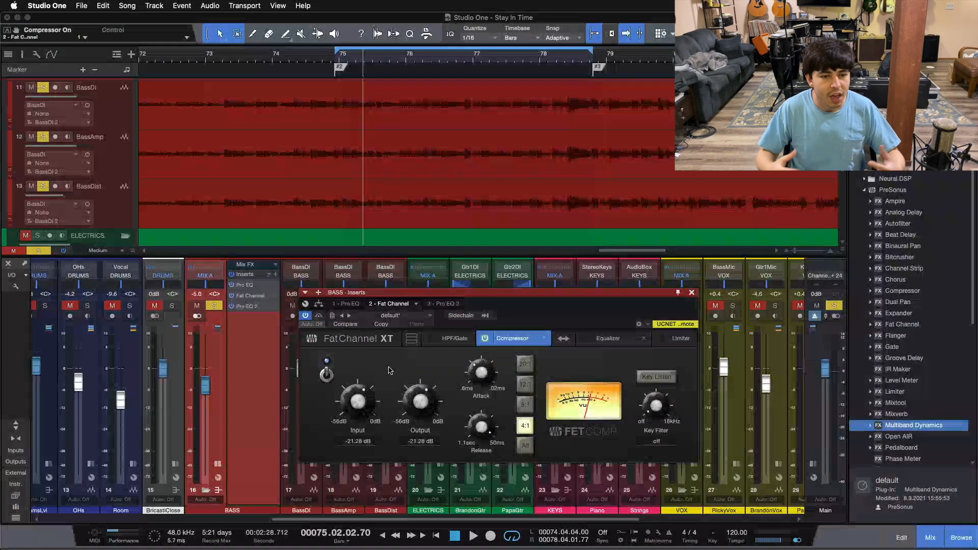
# - Audition the BassDist track alone in the loop, and add BassAmp and BassDI back to the solo
pyautogui.moveTo(563, 337); pyautogui.dragTo(703, 326)
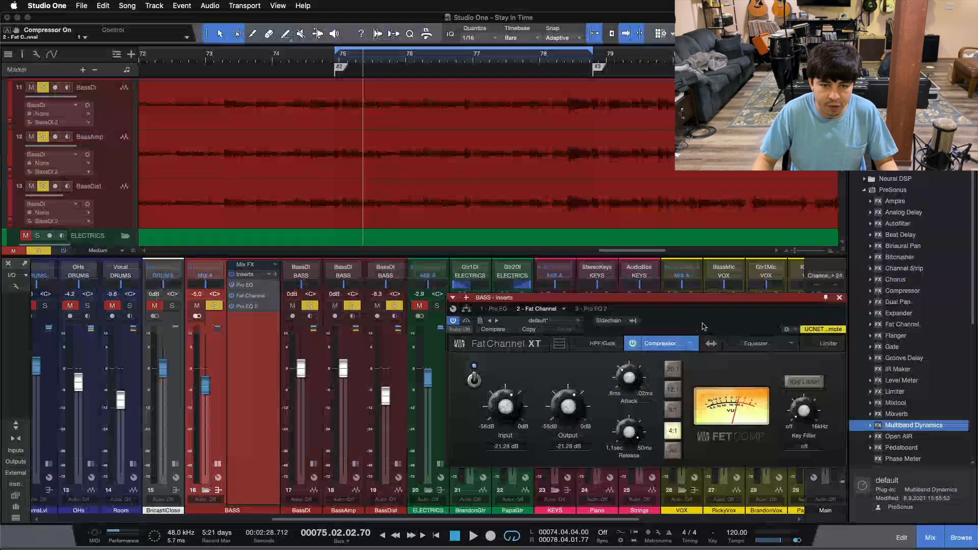
pyautogui.press('s')
pyautogui.click(394, 305)
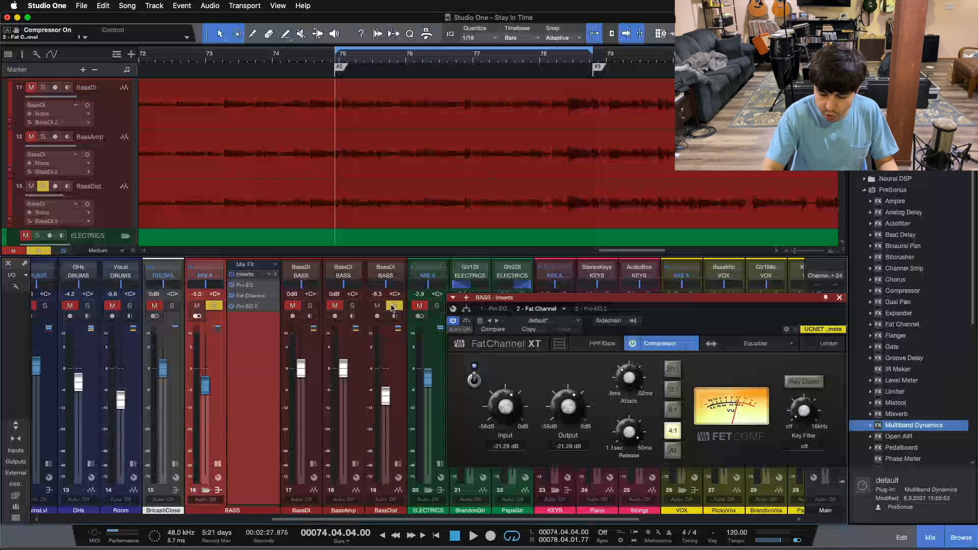
pyautogui.press('space')
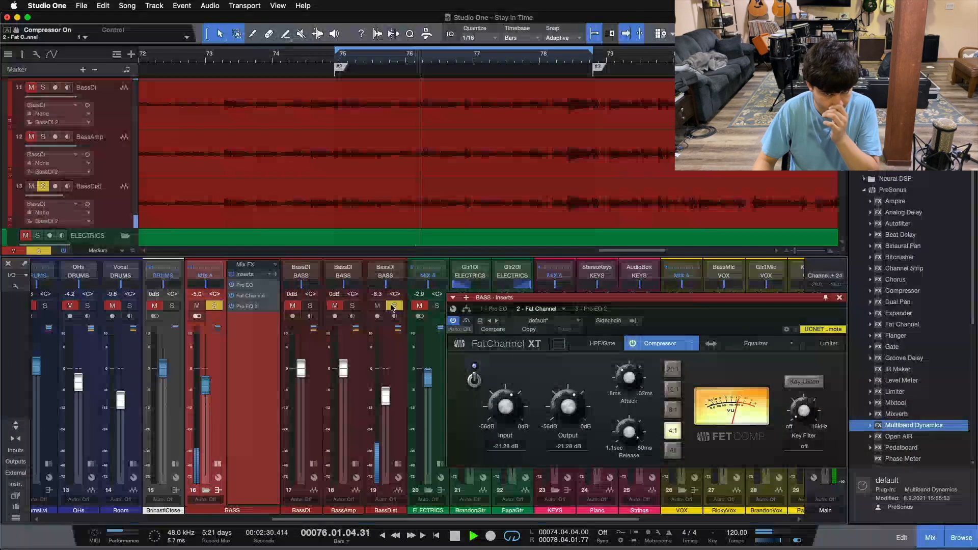
pyautogui.click(352, 305)
pyautogui.click(310, 306)
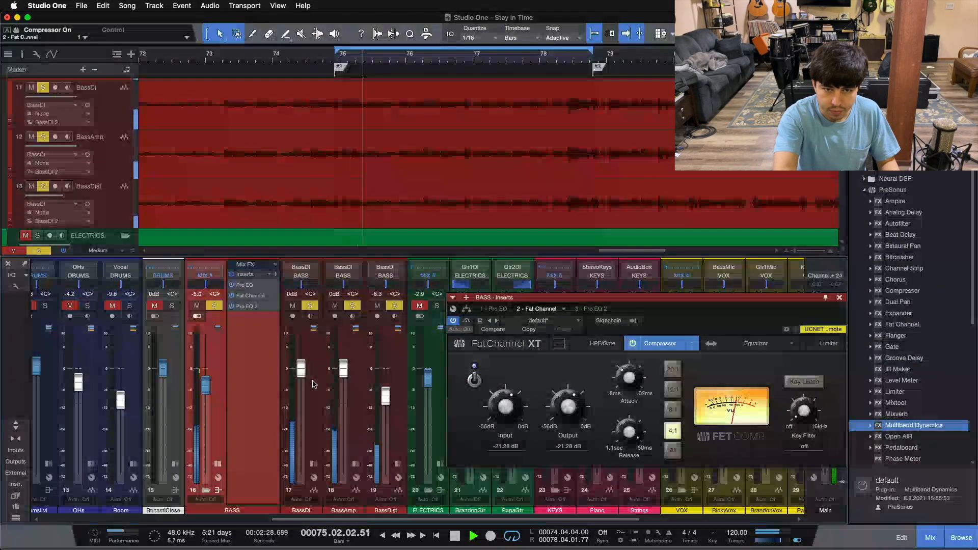
pyautogui.press('space')
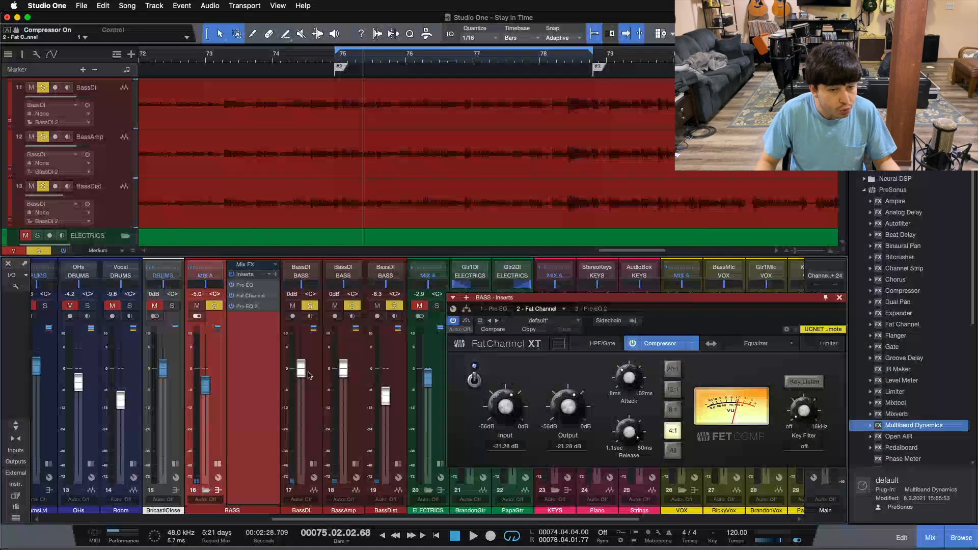
# - Review the BASS bus's Pro EQ and Pro EQ 2 inserts with the compressor off, and switch the Fat Channel compressor back on
pyautogui.click(259, 381)
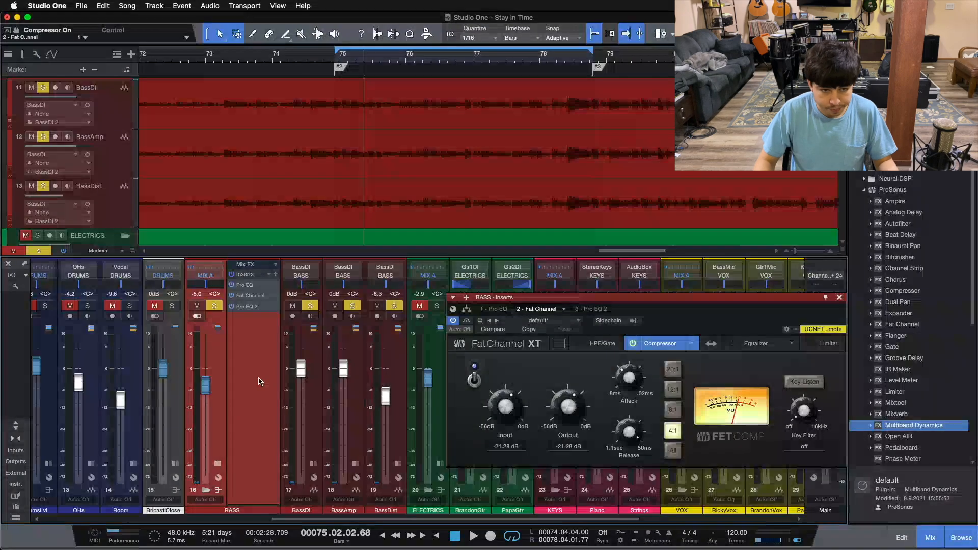
pyautogui.click(475, 377)
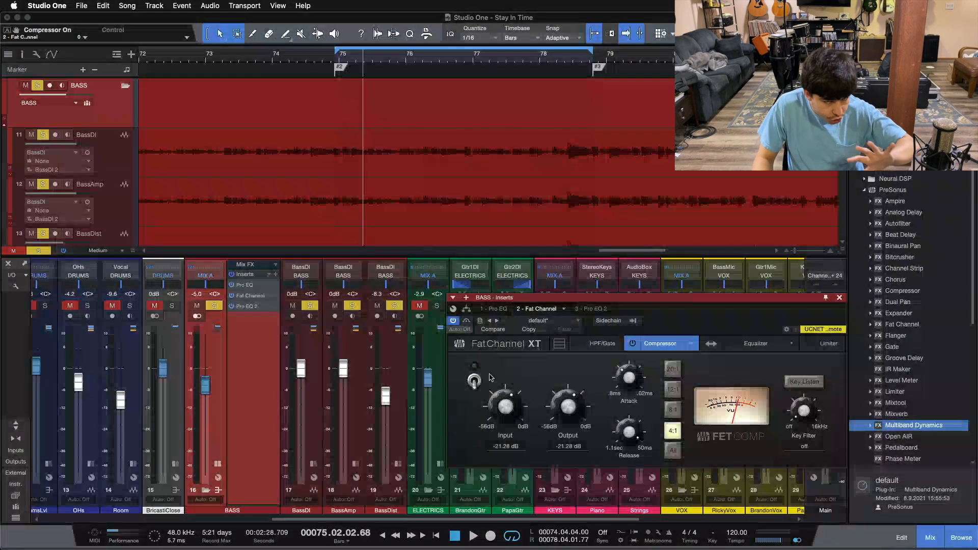
pyautogui.click(249, 284)
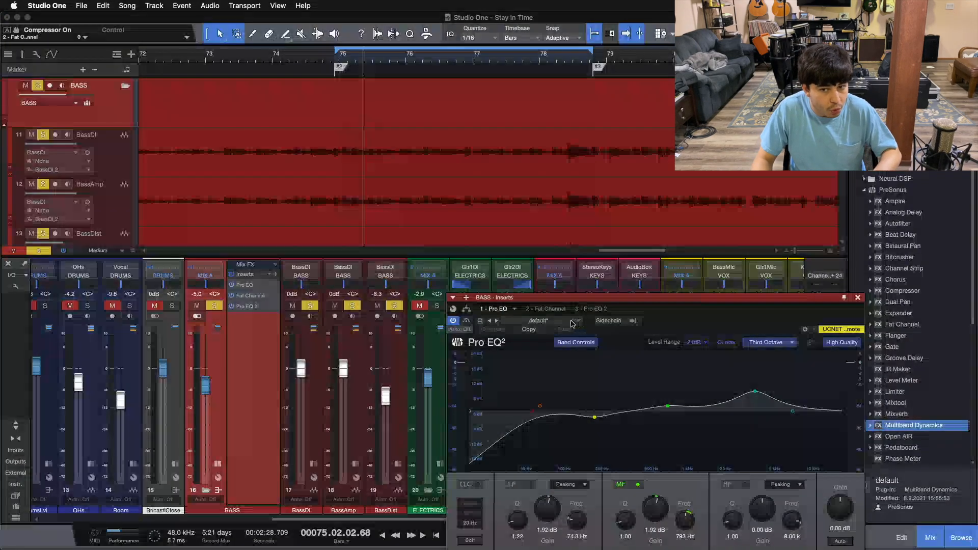
pyautogui.click(545, 310)
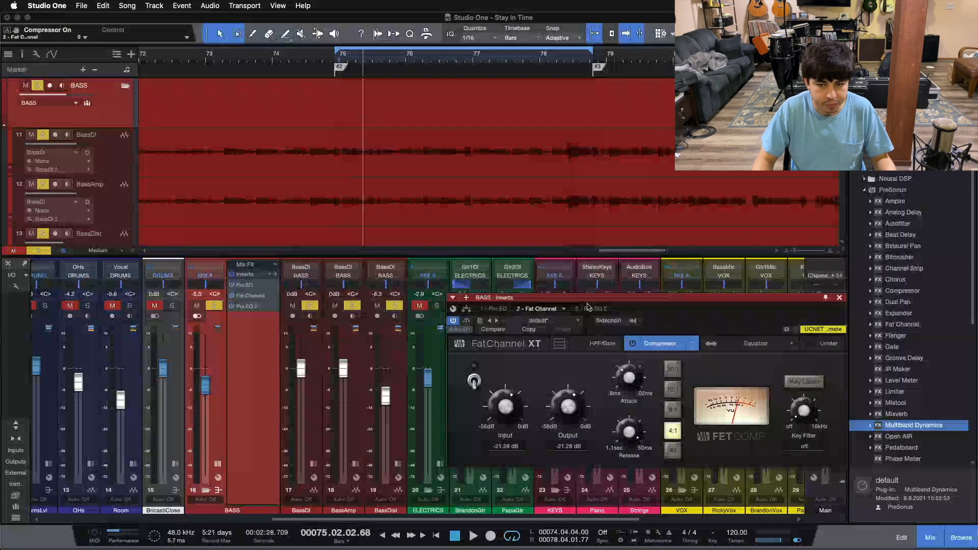
pyautogui.click(587, 309)
pyautogui.click(546, 310)
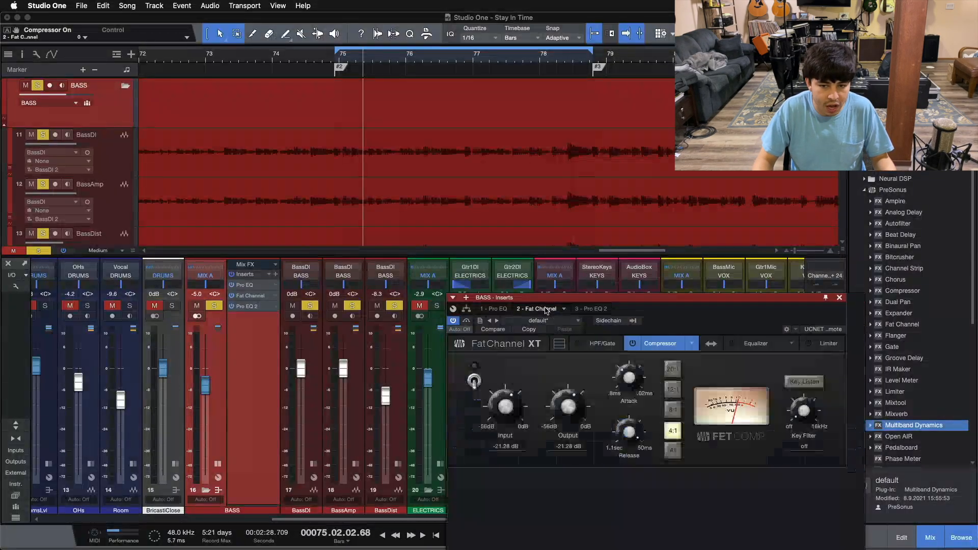
pyautogui.click(474, 378)
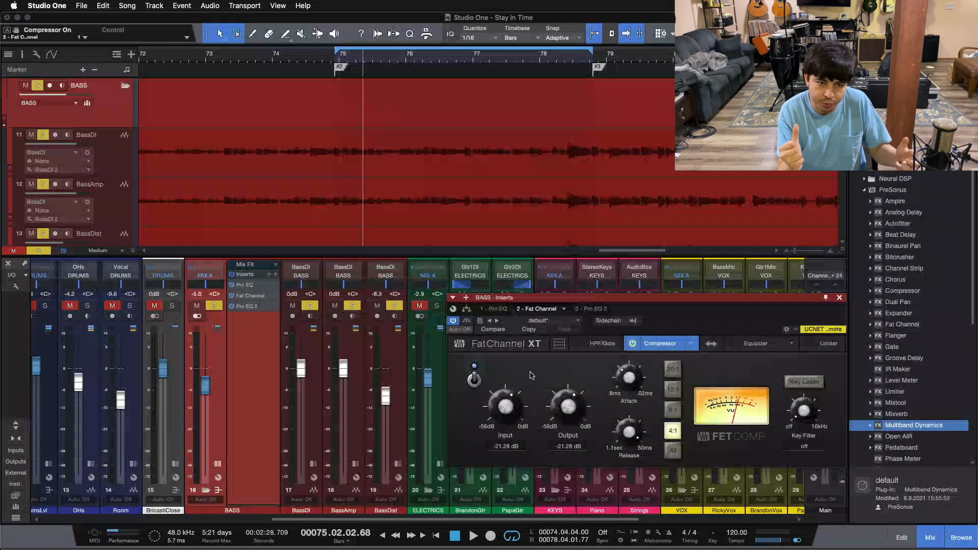
# - Toggle the Fat Channel compressor off and on, and return the playhead to the loop start
pyautogui.click(472, 379)
pyautogui.click(472, 379)
pyautogui.press('KP_1')
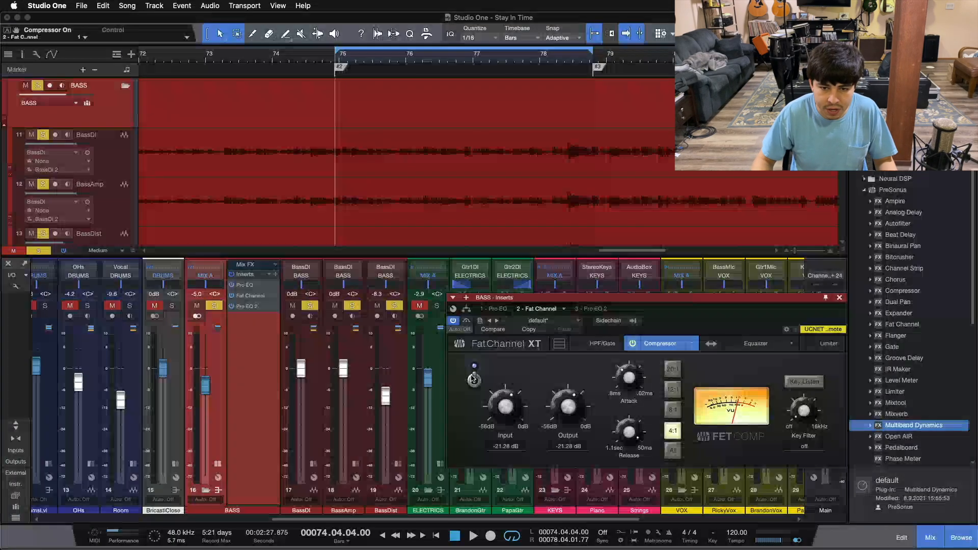
# - Play the looped bass while repeatedly toggling the BASS bus's Fat Channel compressor to compare, leaving it on and stopping playback
pyautogui.click(473, 379)
pyautogui.press('space')
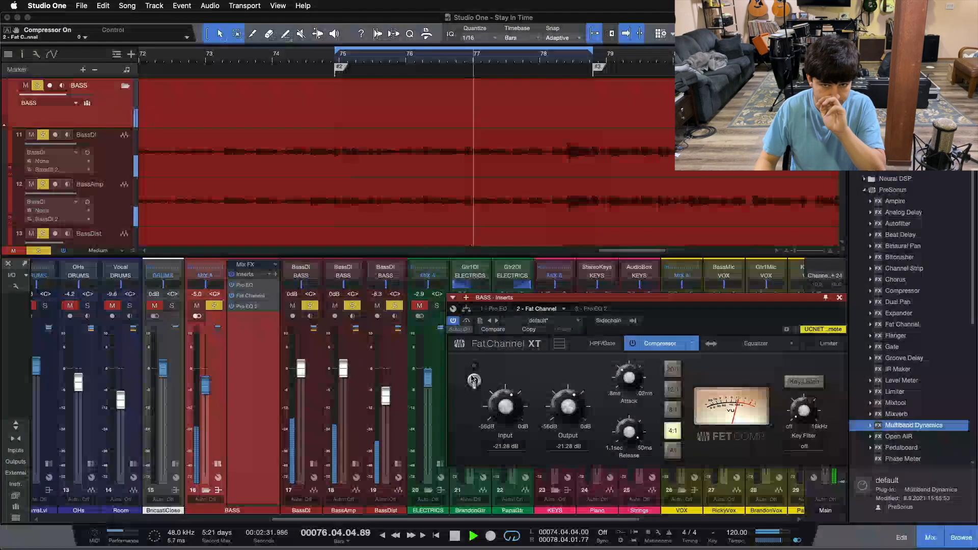
pyautogui.click(473, 380)
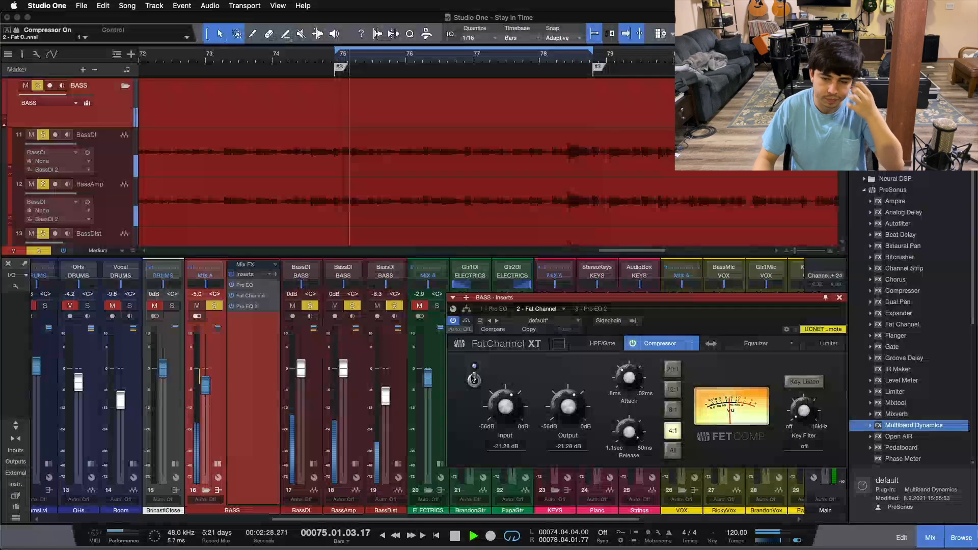
pyautogui.click(472, 380)
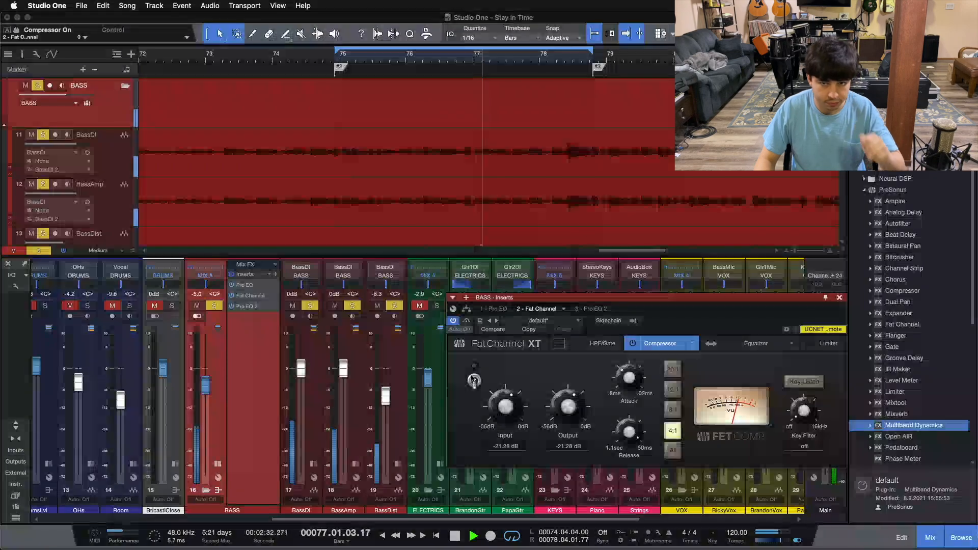
pyautogui.click(473, 379)
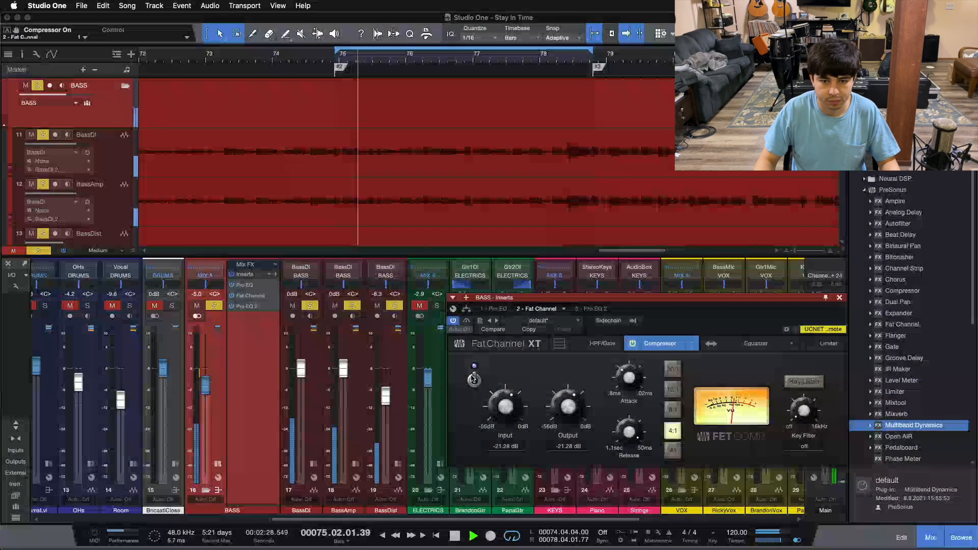
pyautogui.click(473, 380)
pyautogui.click(473, 379)
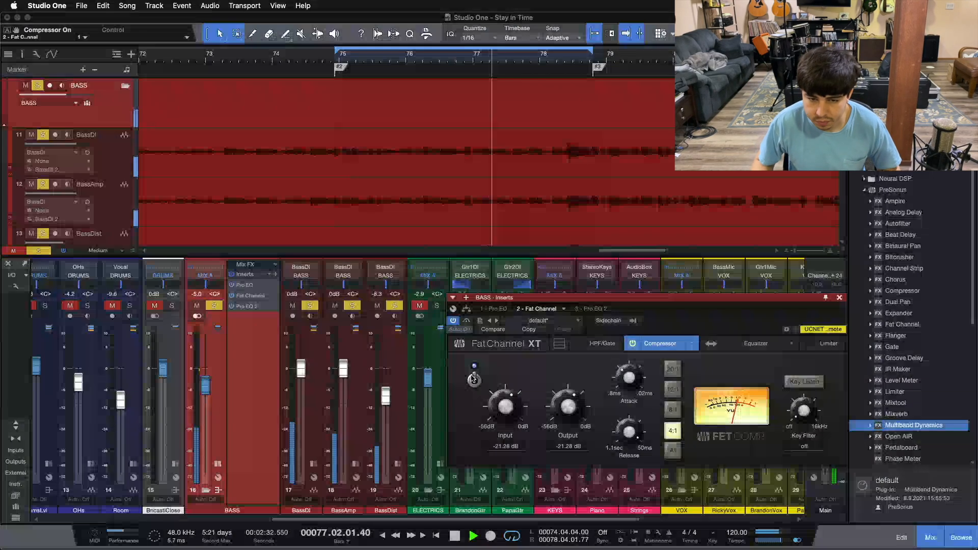
pyautogui.click(473, 379)
pyautogui.click(473, 380)
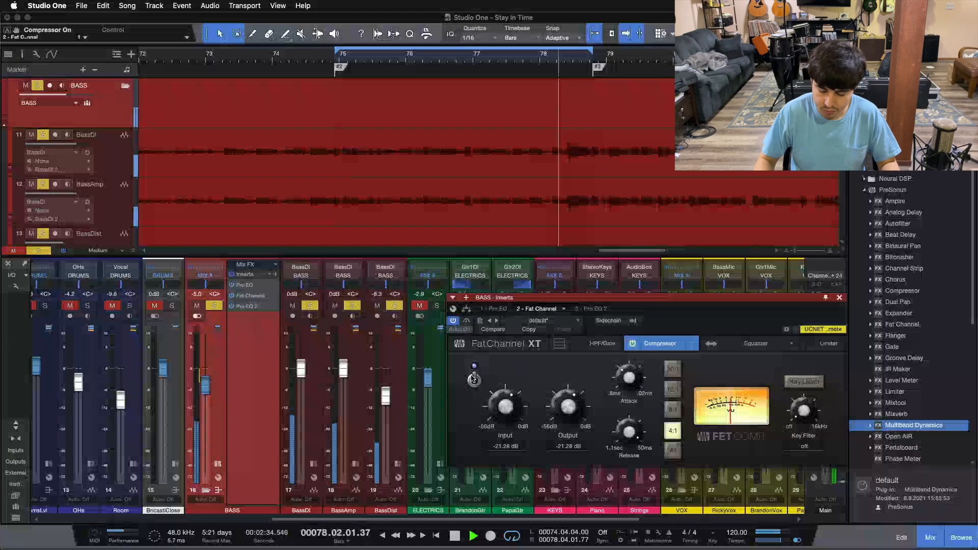
pyautogui.press('space')
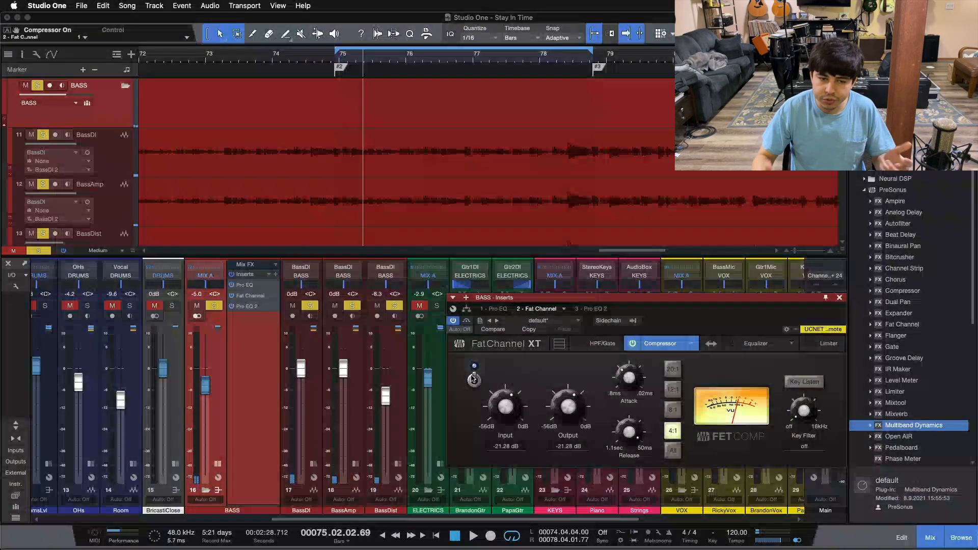
# - Close the BASS inserts window, unsolo the bass tracks, and collapse the BASS channel's insert list
pyautogui.click(257, 363)
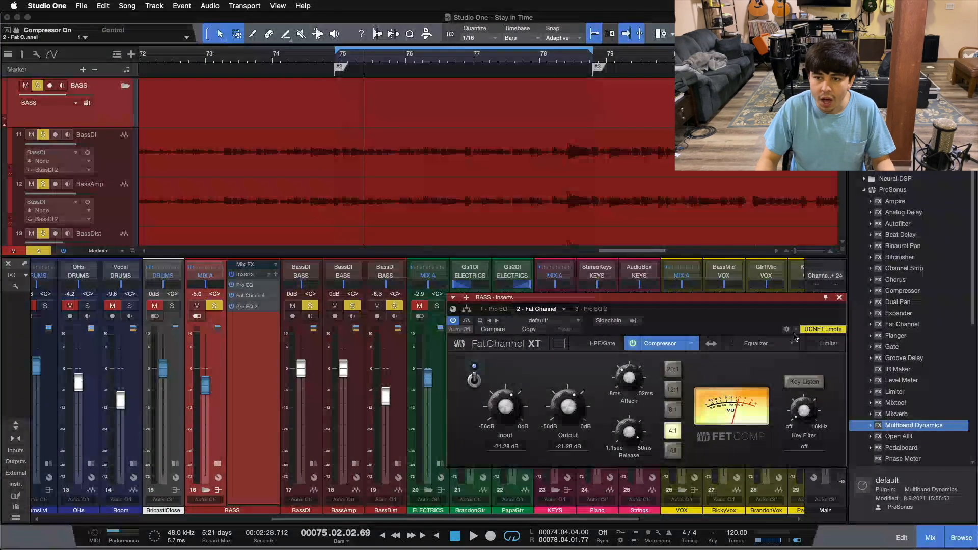
pyautogui.click(840, 299)
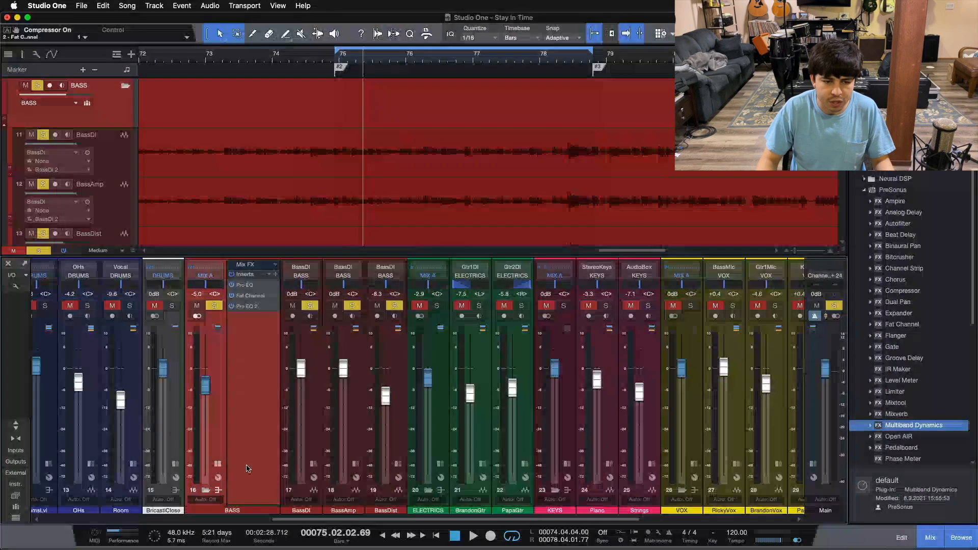
pyautogui.press('s')
pyautogui.click(222, 462)
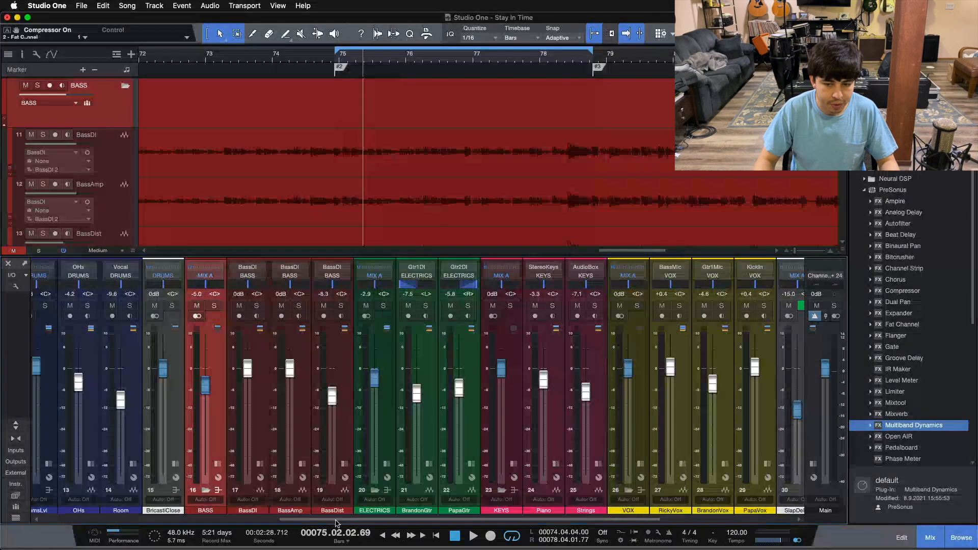
# - Expand the Piano channel in the mixer and open its Fat Channel insert
pyautogui.moveTo(339, 519); pyautogui.dragTo(401, 525)
pyautogui.click(430, 464)
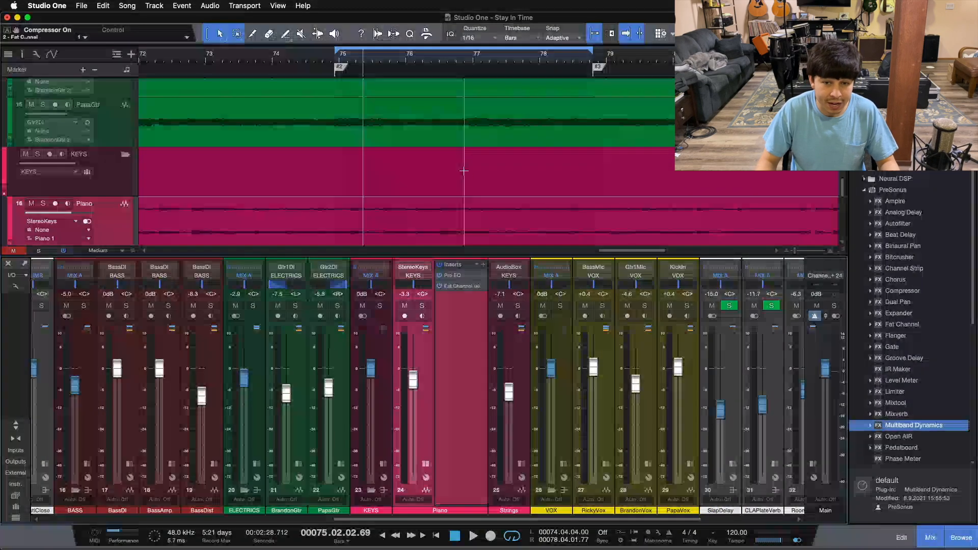
pyautogui.scroll(-2, 465, 178)
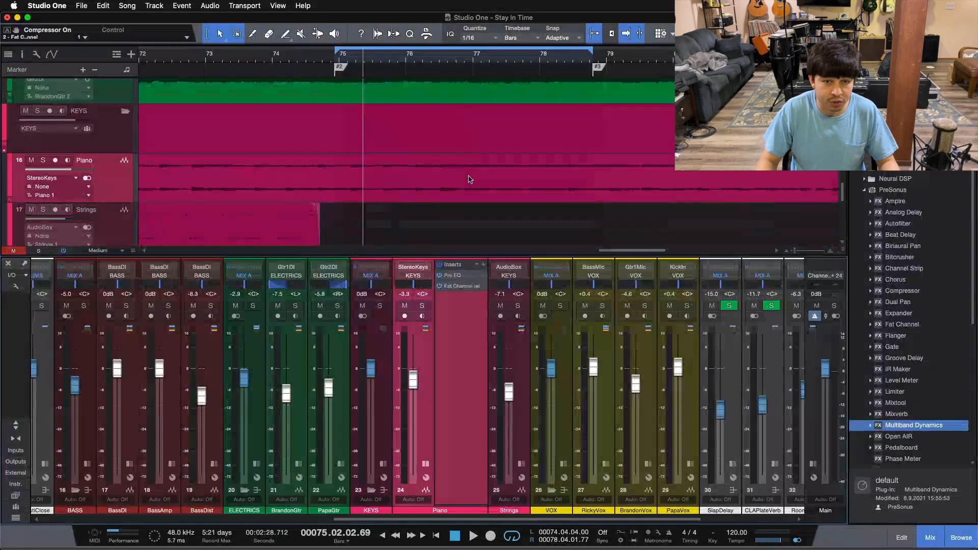
pyautogui.click(462, 285)
# - Place the playhead at bar 72, solo the Piano track, and show its Fat Channel's compressor settings
pyautogui.moveTo(392, 61); pyautogui.dragTo(437, 47)
pyautogui.moveTo(439, 198); pyautogui.dragTo(454, 292)
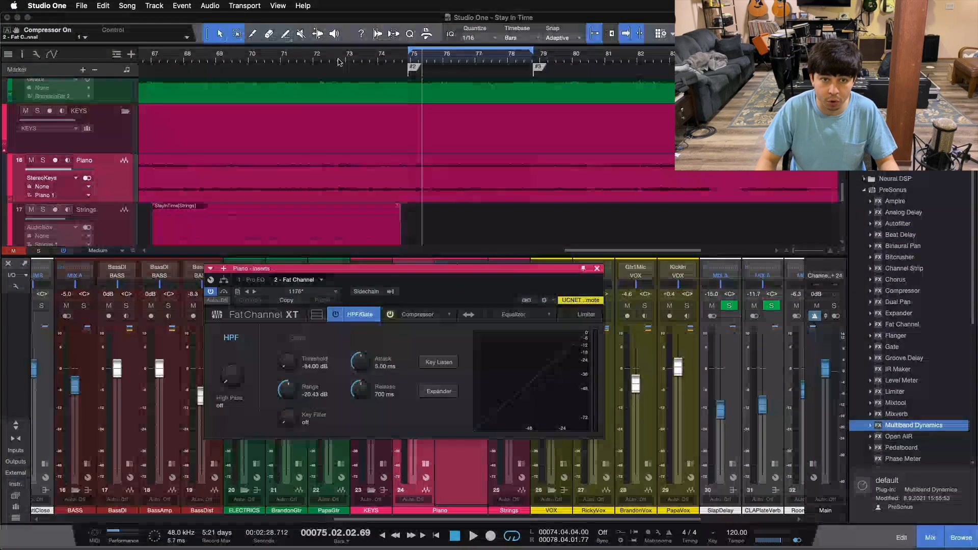
pyautogui.moveTo(338, 61); pyautogui.dragTo(392, 32)
pyautogui.moveTo(657, 62); pyautogui.dragTo(521, 73)
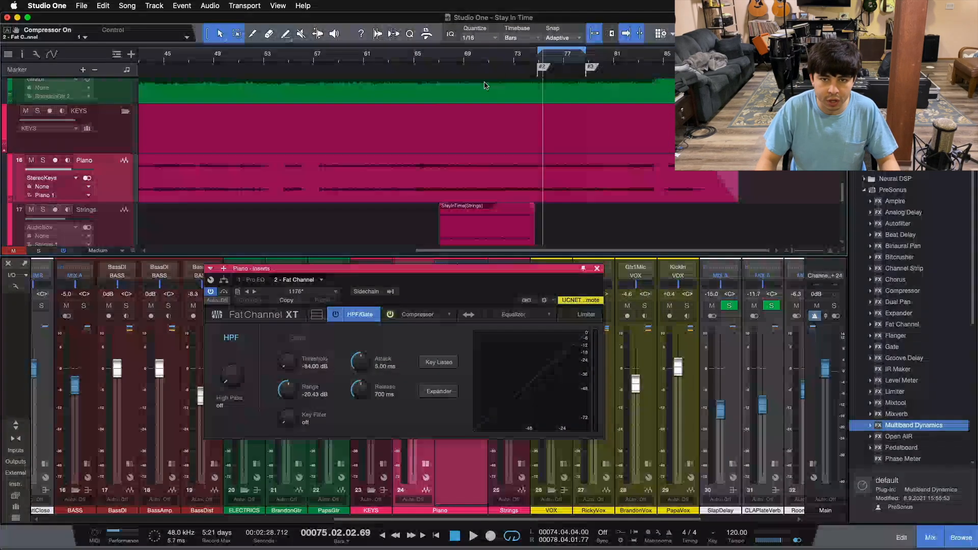
pyautogui.click(501, 57)
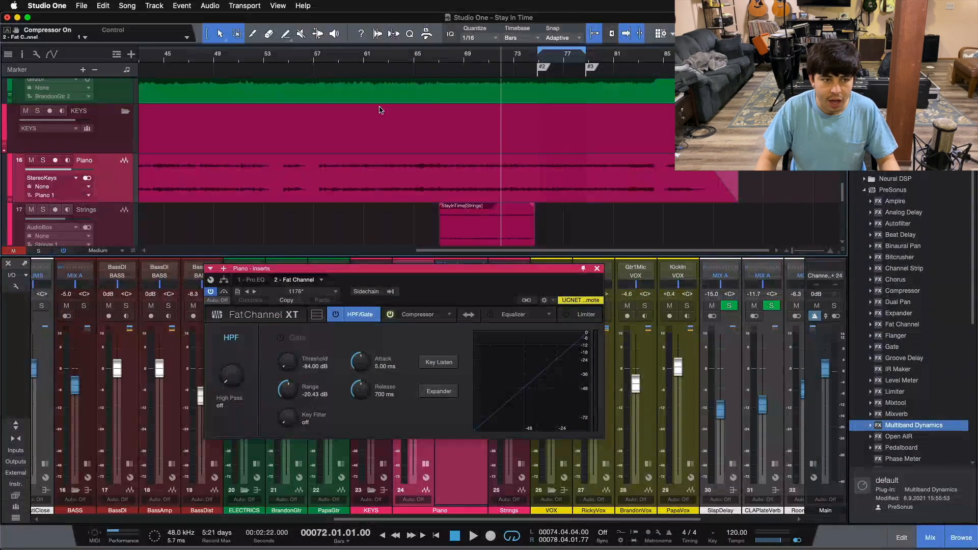
pyautogui.click(43, 160)
pyautogui.click(418, 315)
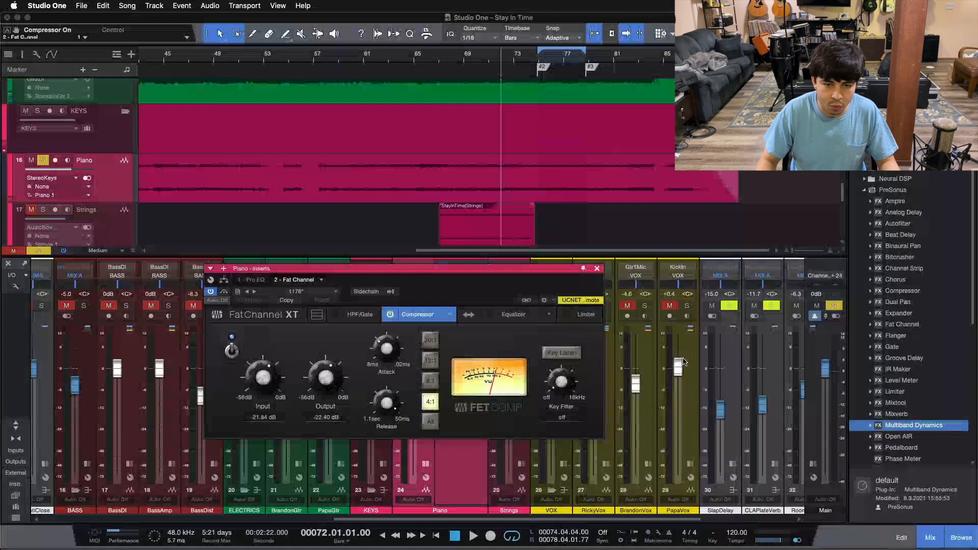
# - Play the soloed piano with its compressor on through the loop between markers #2 and #3, and stop playback
pyautogui.press('space')
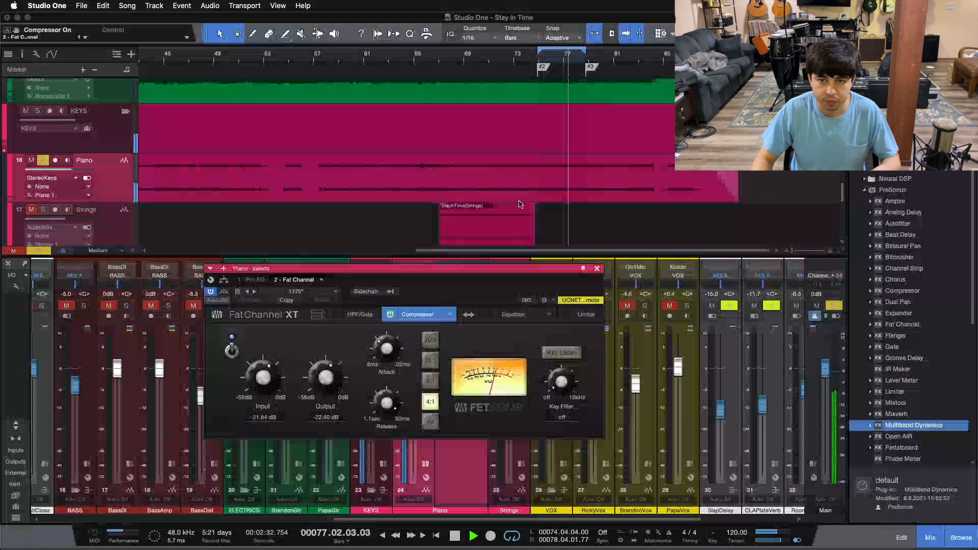
pyautogui.moveTo(544, 66); pyautogui.dragTo(408, 87)
pyautogui.click(204, 58)
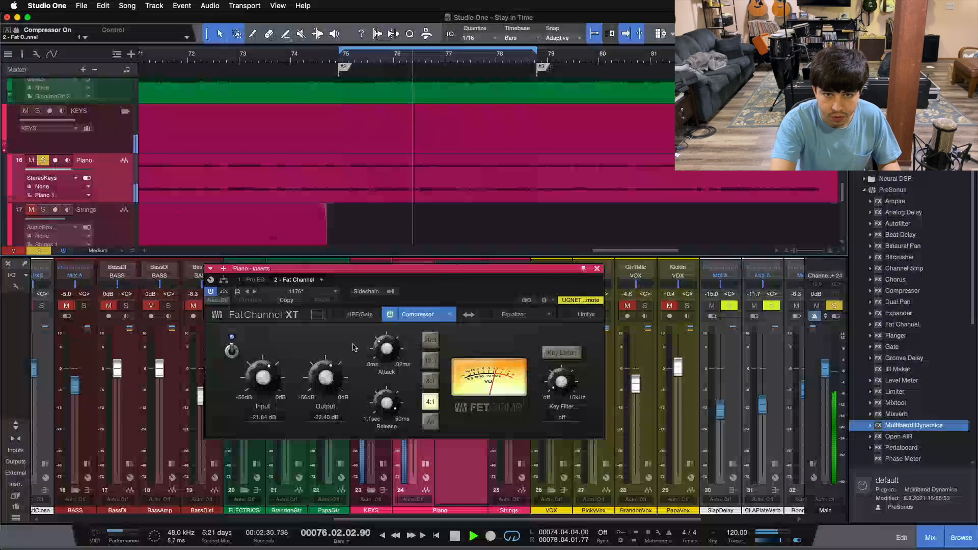
pyautogui.press('space')
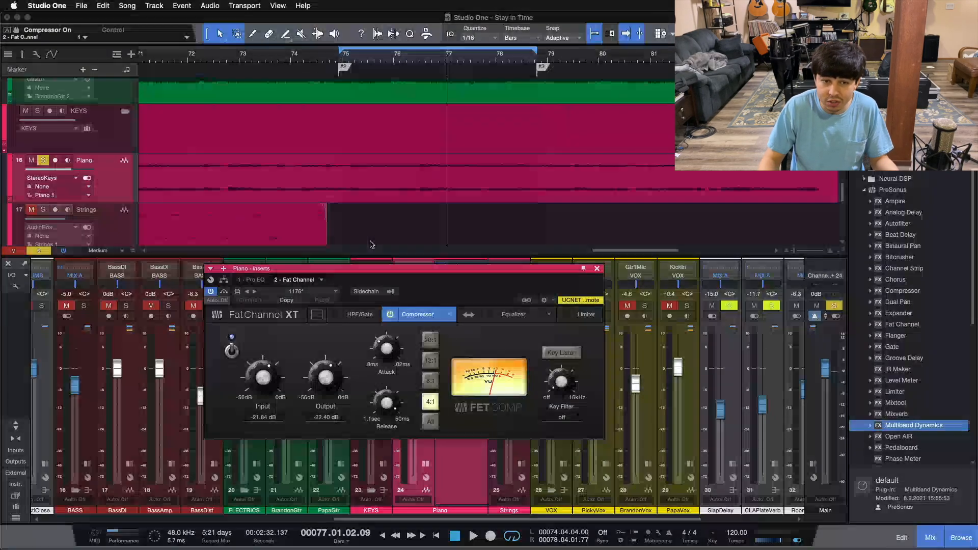
# - Move the Piano inserts window clear of the channel's insert list, and audition the piano with the compressor off and on
pyautogui.moveTo(449, 283); pyautogui.dragTo(525, 306)
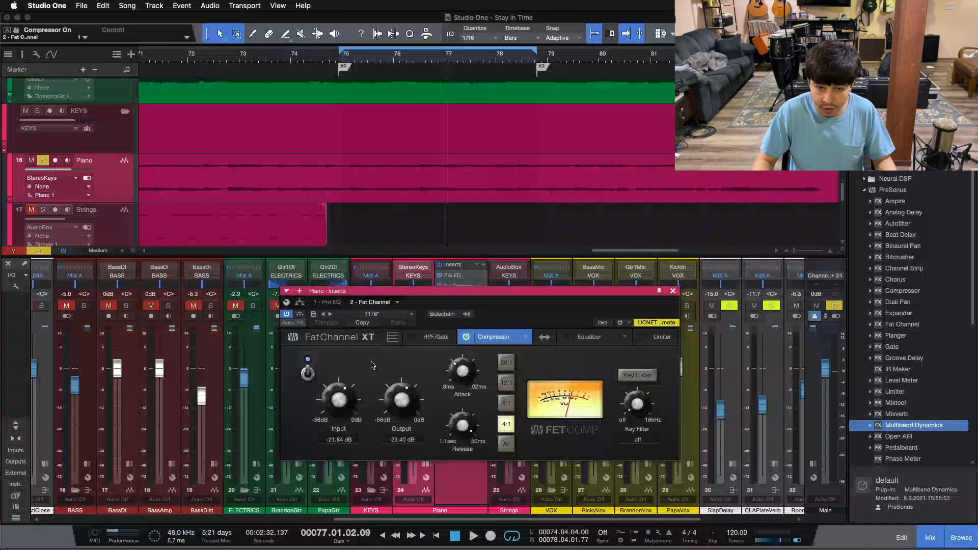
pyautogui.click(307, 373)
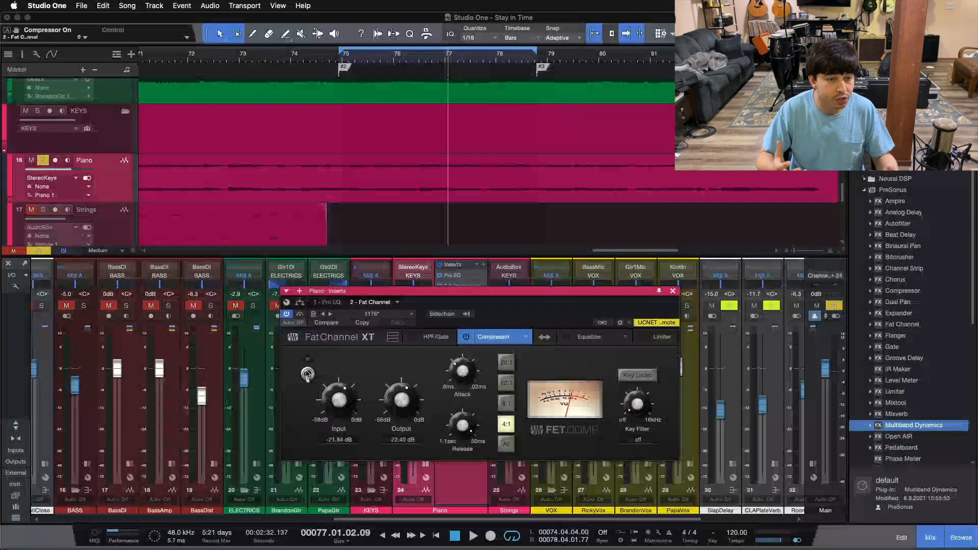
pyautogui.press('space')
pyautogui.press('space')
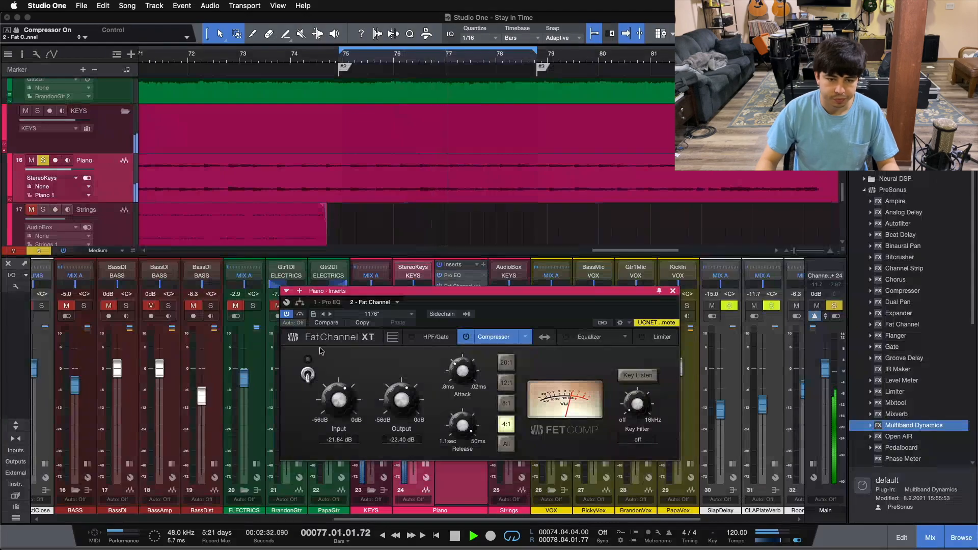
pyautogui.click(308, 373)
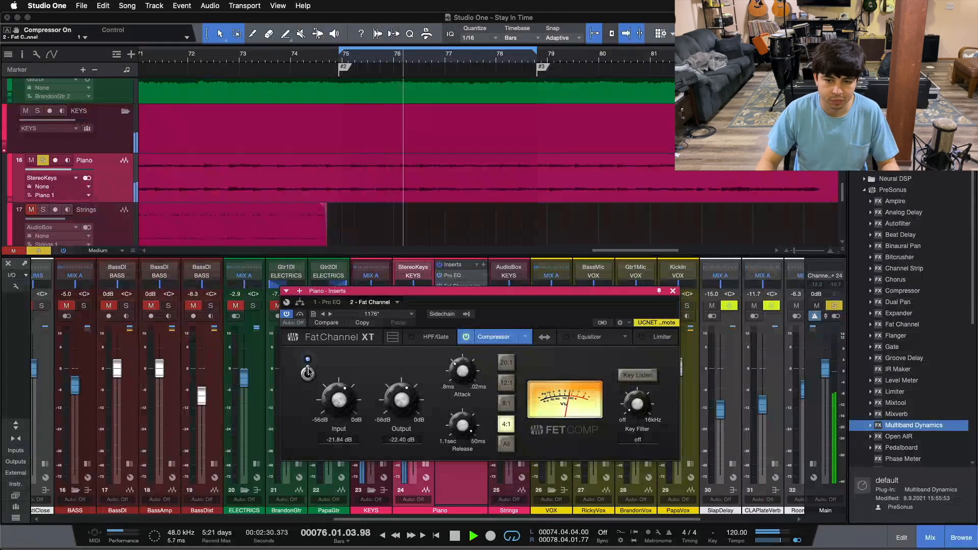
pyautogui.click(308, 373)
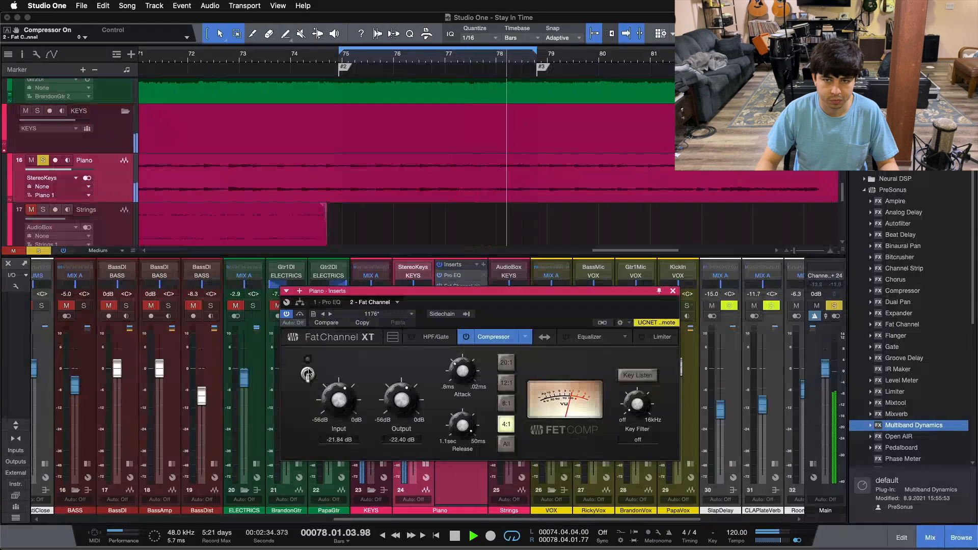
pyautogui.click(308, 374)
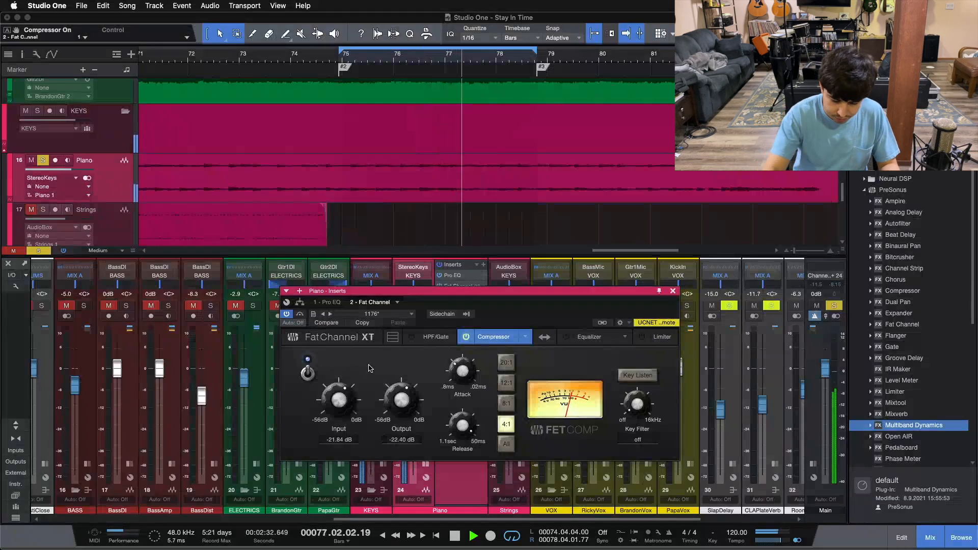
pyautogui.press('space')
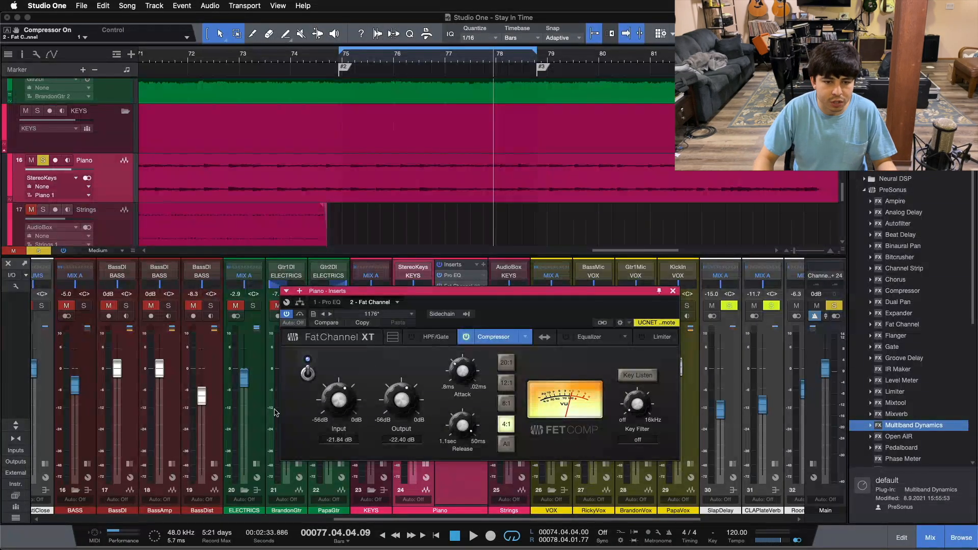
# - Switch the piano compressor off, restart from the loop start, and toggle it during playback to compare, ending with it on
pyautogui.click(307, 374)
pyautogui.press('KP_0')
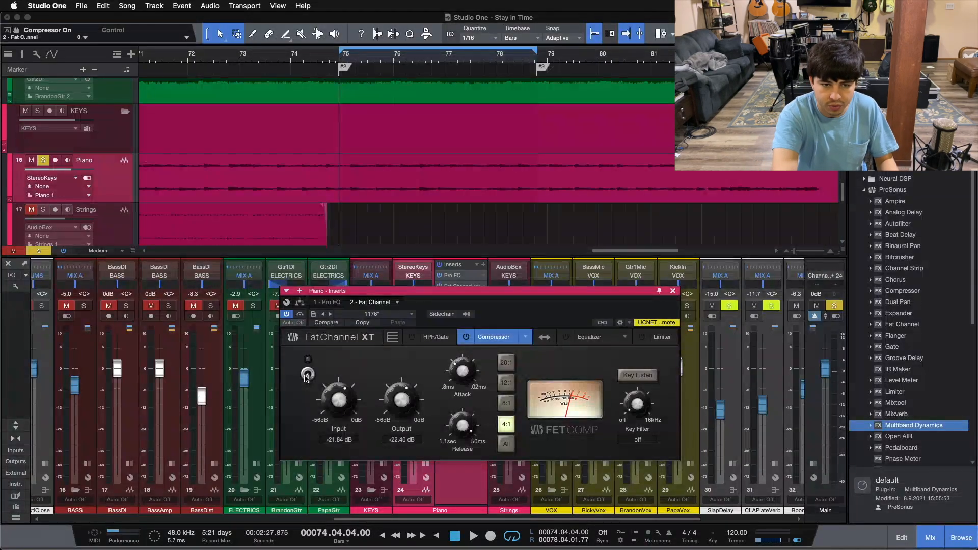
pyautogui.press('space')
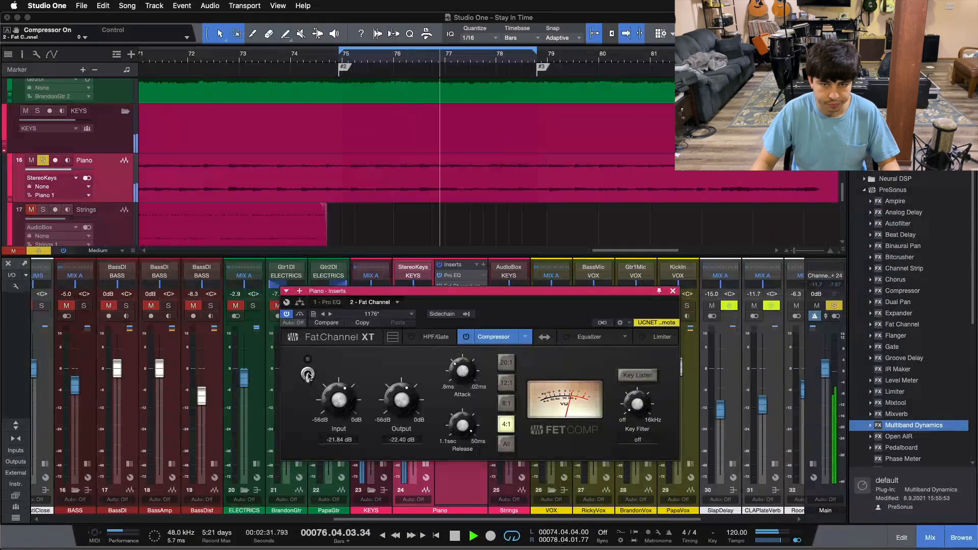
pyautogui.click(307, 374)
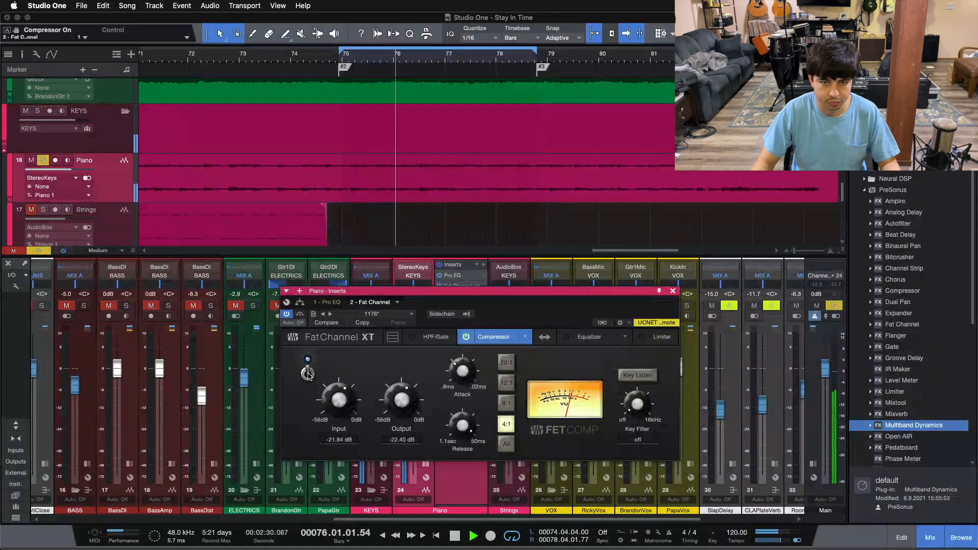
pyautogui.click(307, 374)
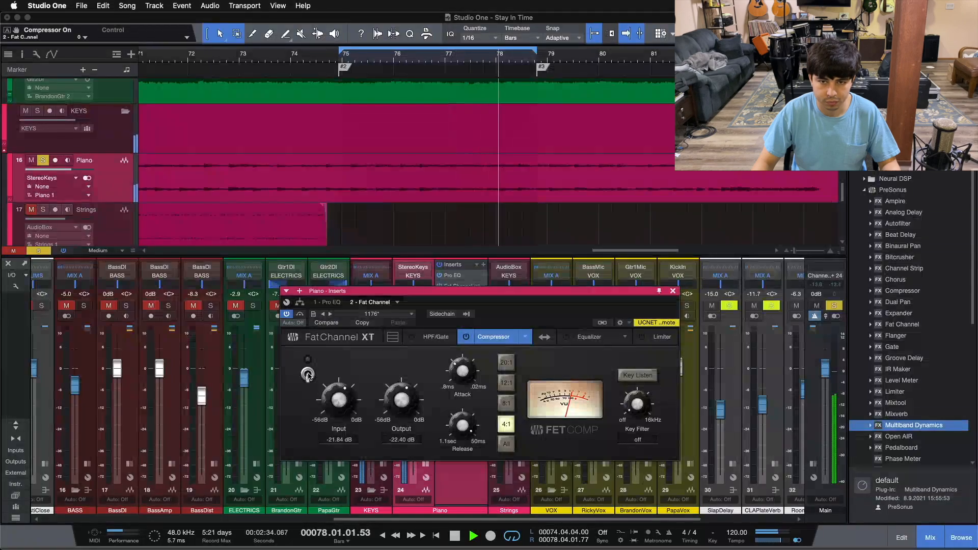
pyautogui.click(308, 375)
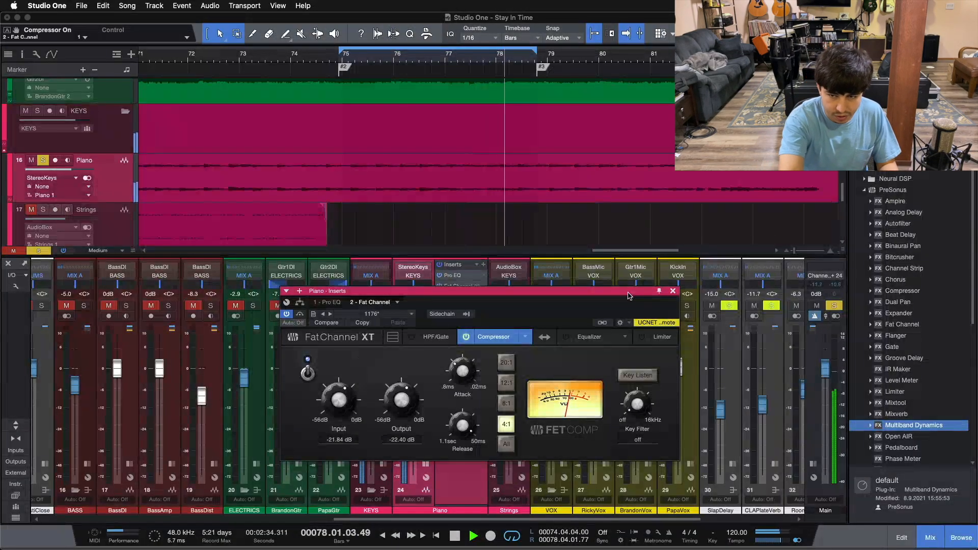
pyautogui.press('space')
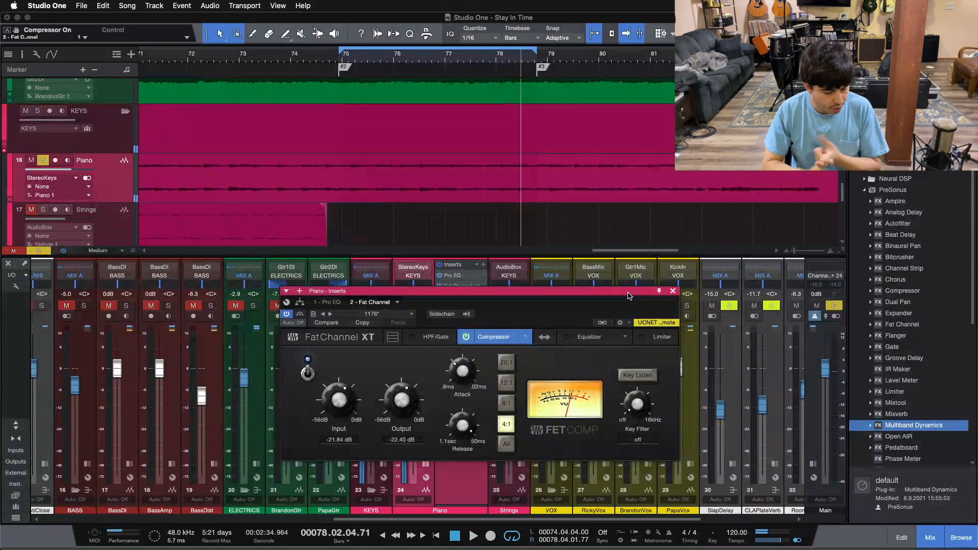
# - Unsolo the Piano track, close its inserts window, and collapse the Piano channel's insert list
pyautogui.press('s')
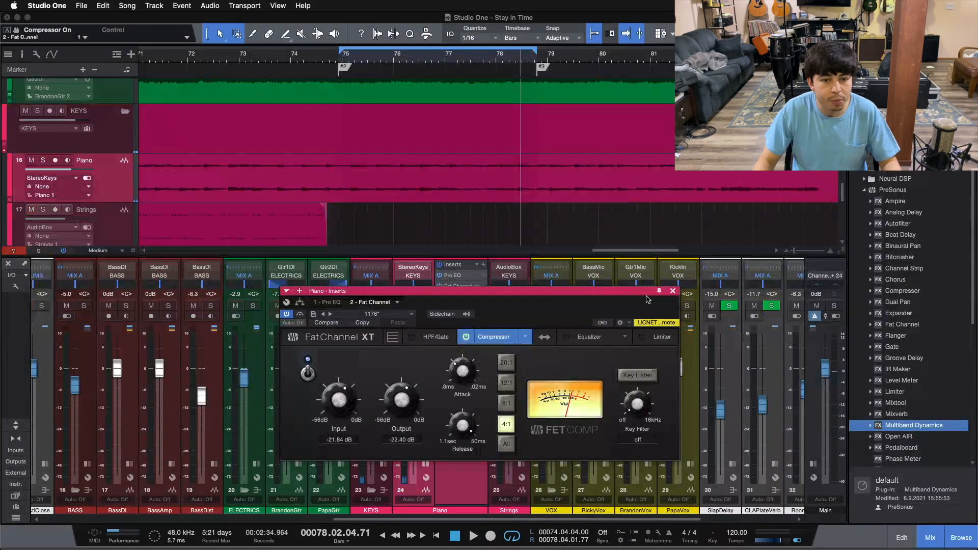
pyautogui.click(671, 291)
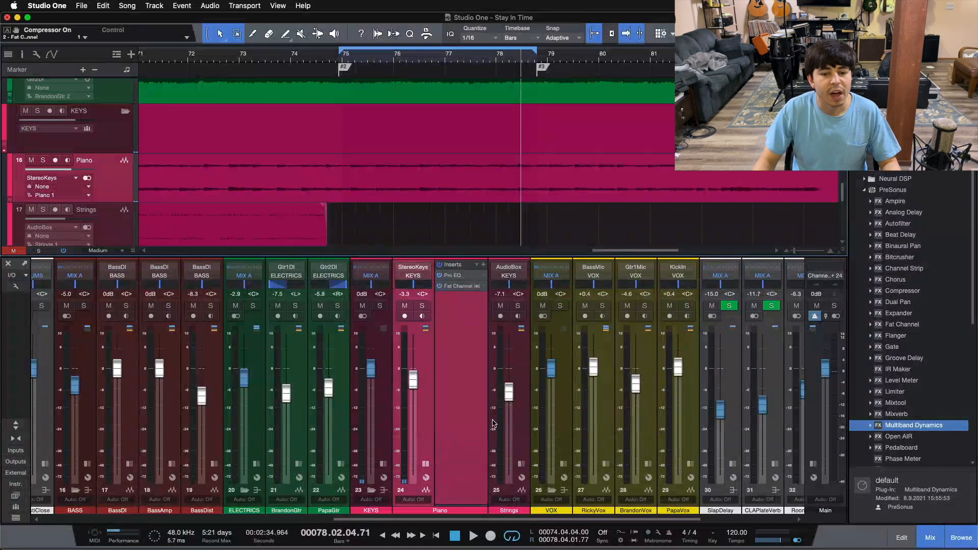
pyautogui.click(426, 460)
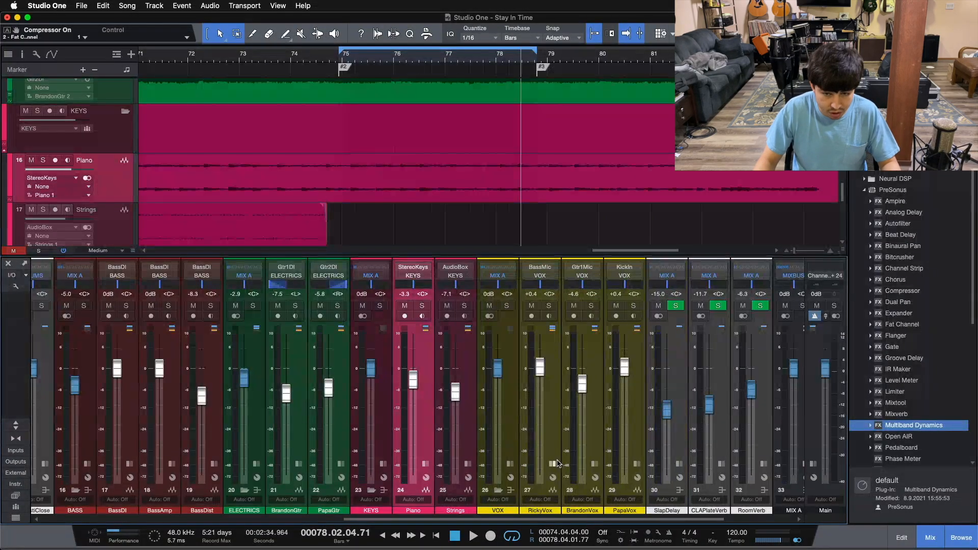
# - Expand the first VOX vocal channel's insert list and open its Fat Channel on the compressor page, clear of the list
pyautogui.click(554, 464)
pyautogui.click(581, 287)
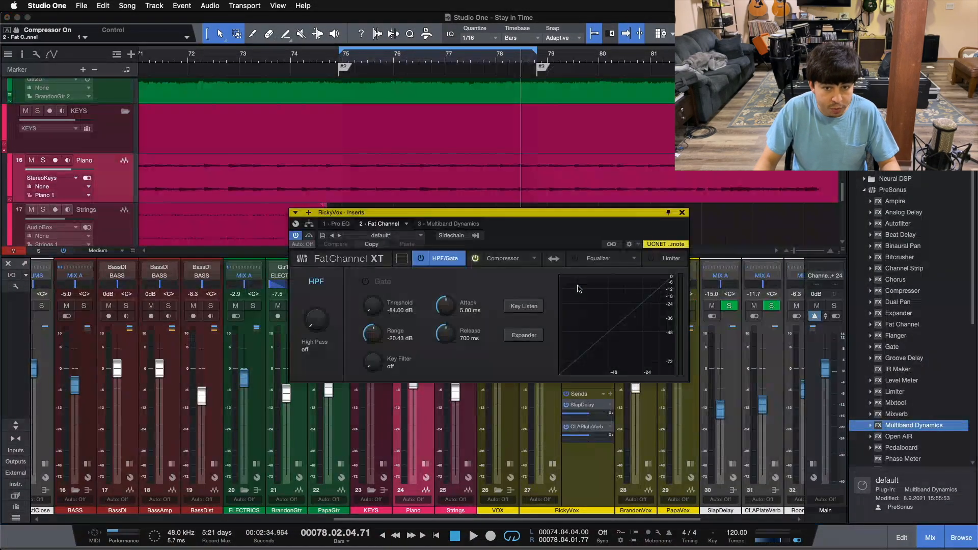
pyautogui.click(378, 349)
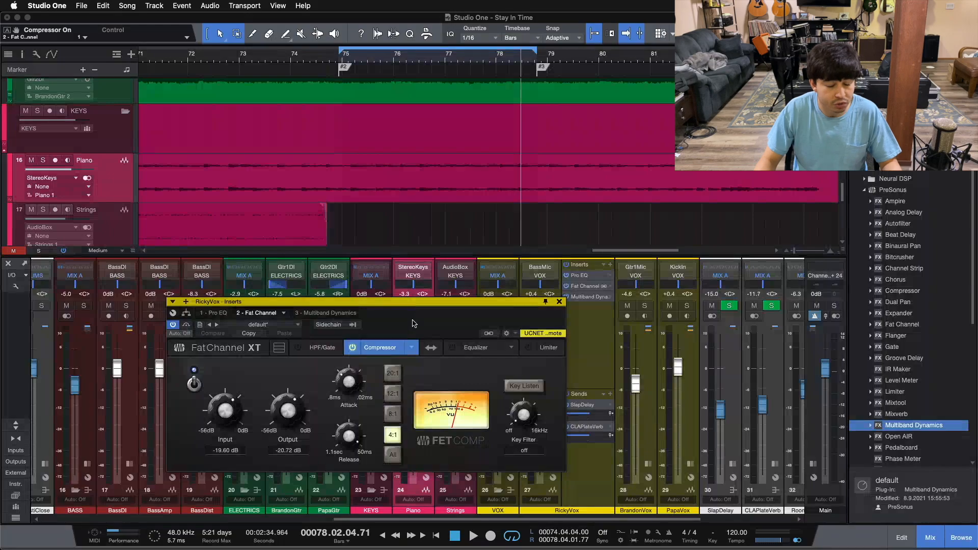
pyautogui.moveTo(414, 324); pyautogui.dragTo(370, 315)
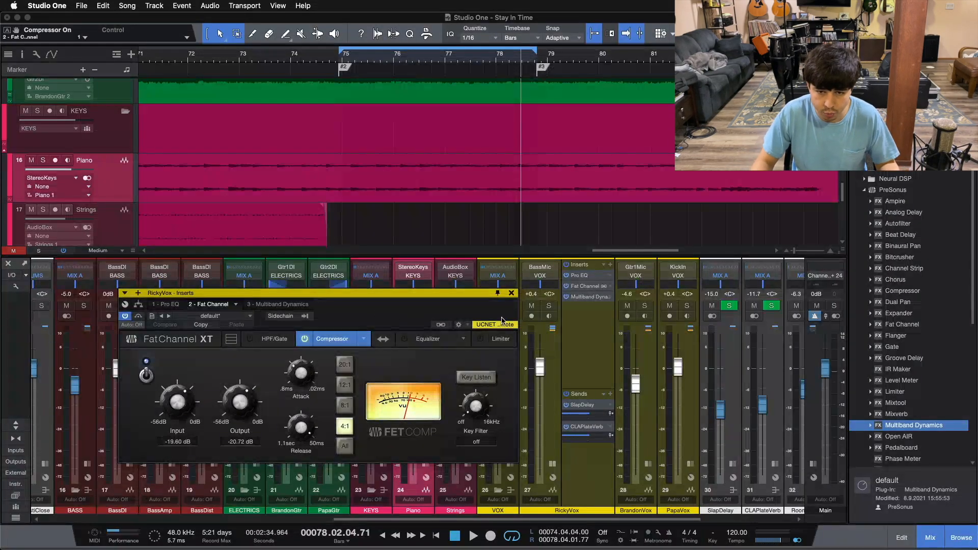
# - Solo the first VOX vocal channel and bypass all its sends, keeping the compressor window in view
pyautogui.click(549, 307)
pyautogui.click(567, 394)
pyautogui.moveTo(398, 310); pyautogui.dragTo(477, 313)
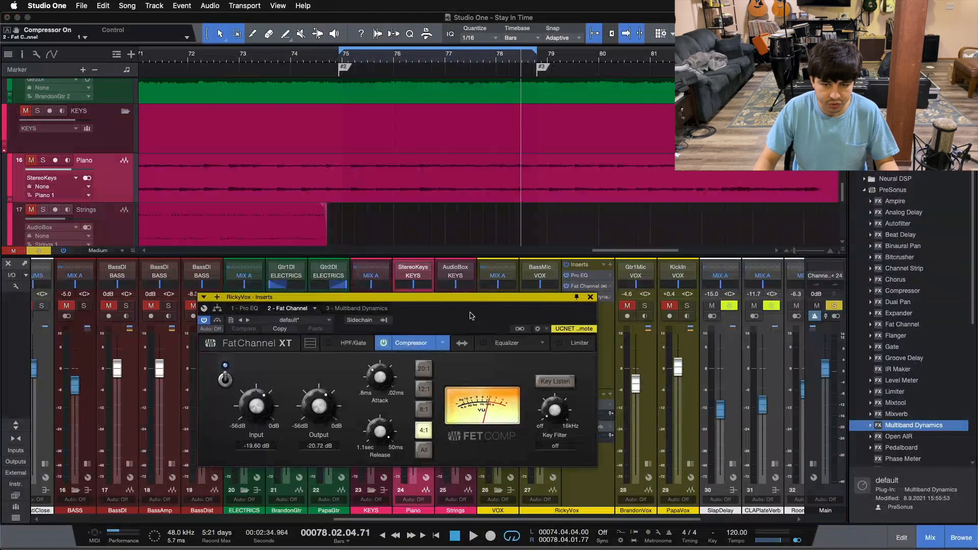
# - Play the soloed vocal from about bar 73, toggle its compressor off and on to compare, and stop with it on
pyautogui.press('KP_1')
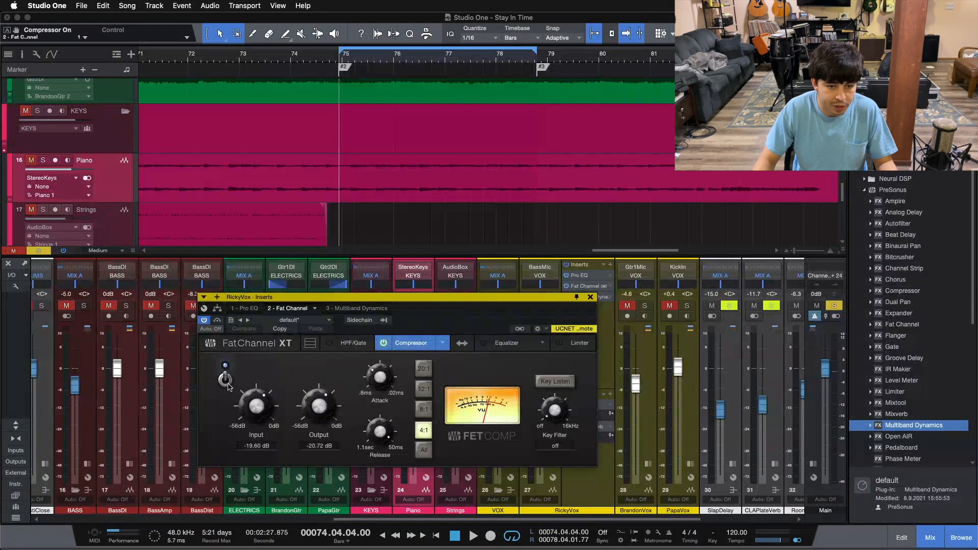
pyautogui.scroll(-5, 451, 212)
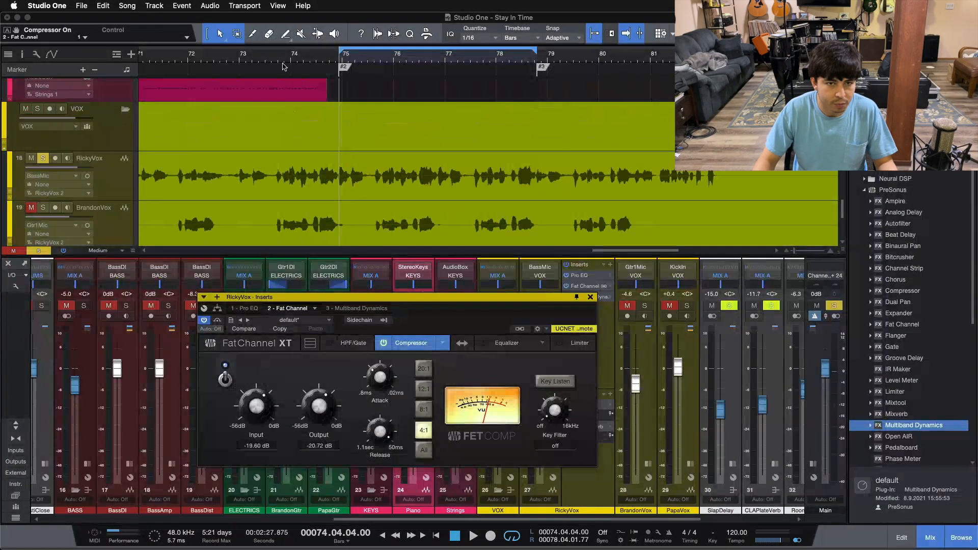
pyautogui.click(278, 60)
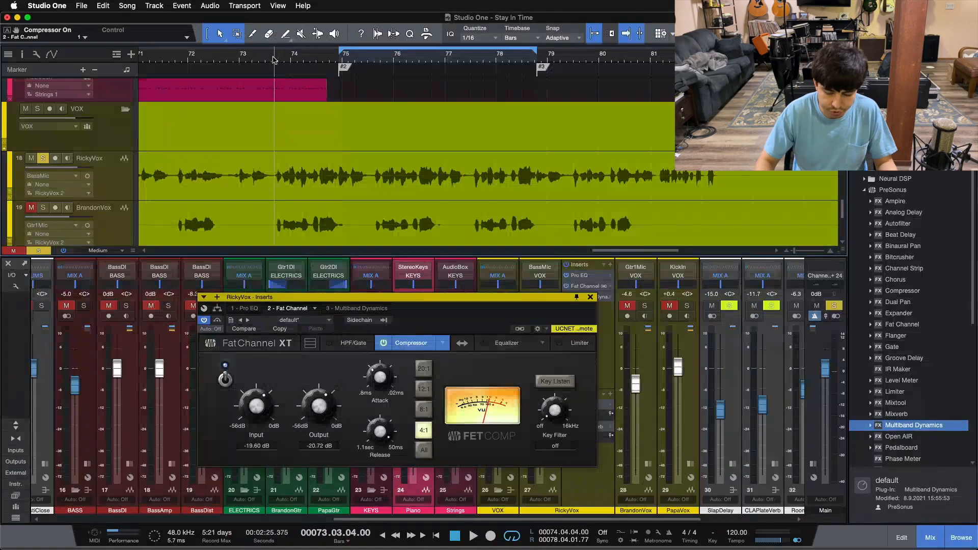
pyautogui.press('space')
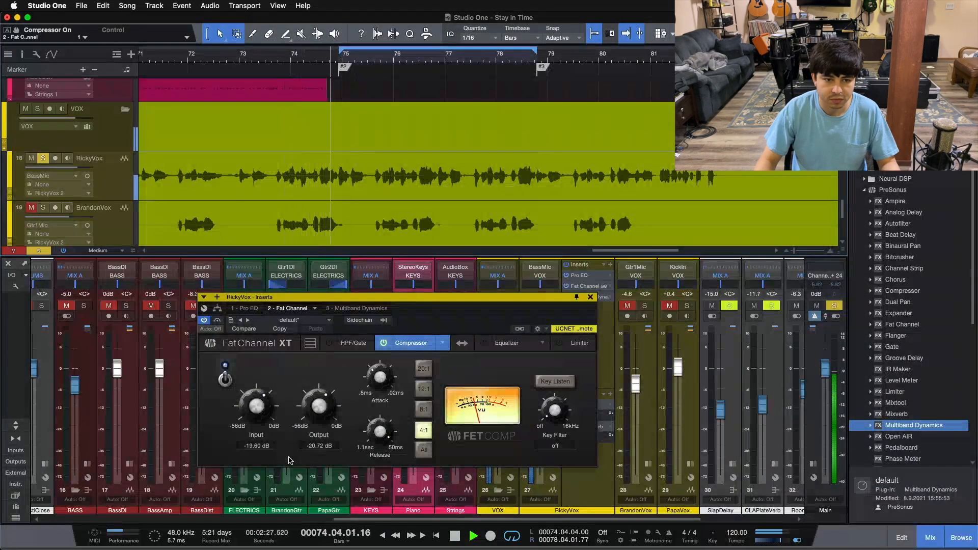
pyautogui.click(225, 379)
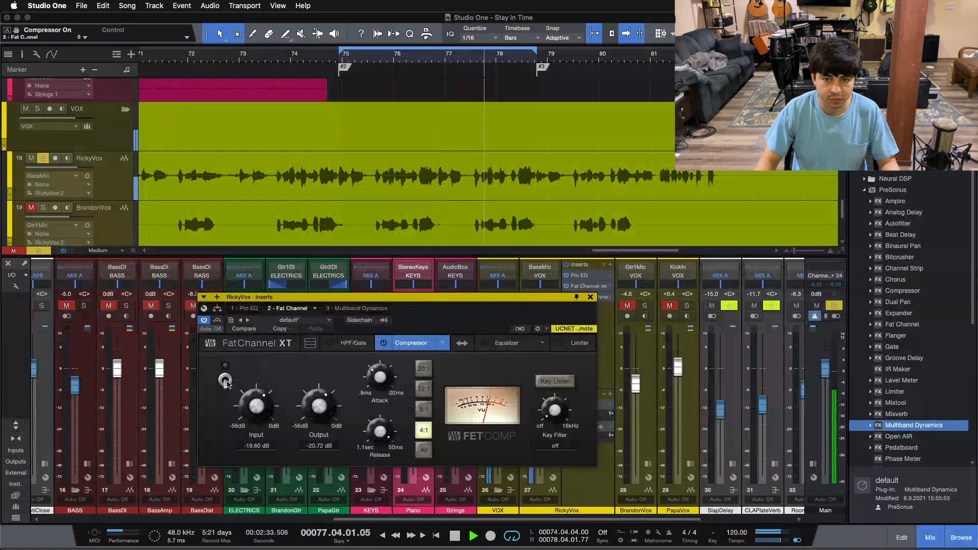
pyautogui.click(224, 379)
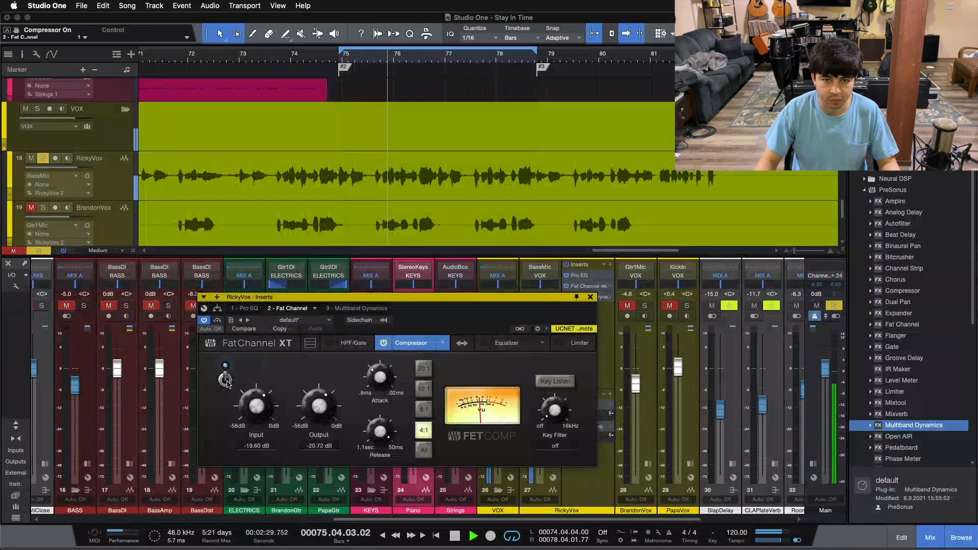
pyautogui.click(225, 380)
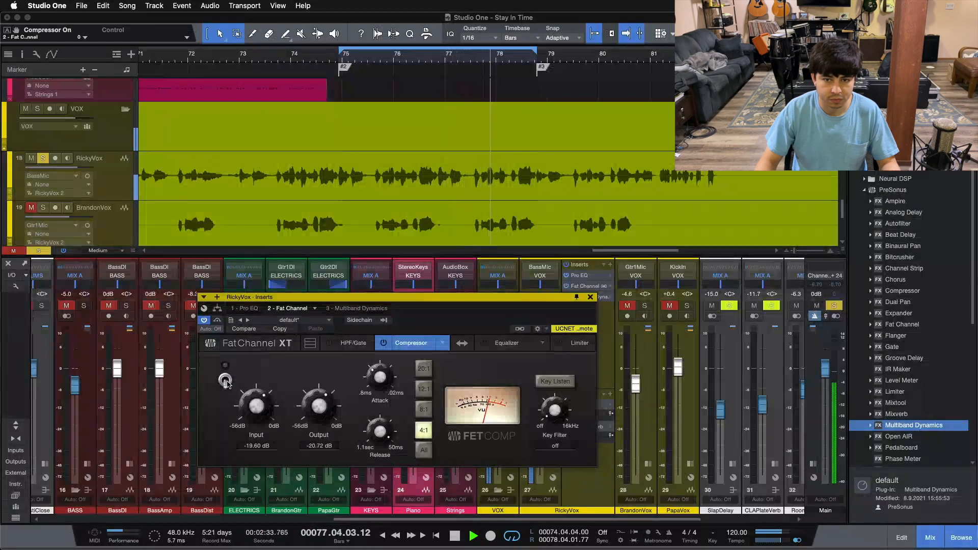
pyautogui.click(224, 379)
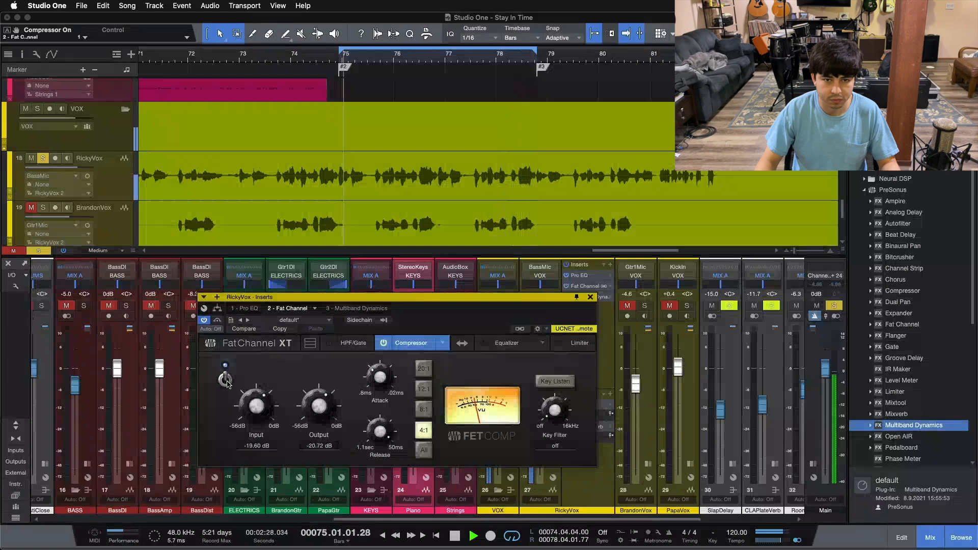
pyautogui.click(225, 380)
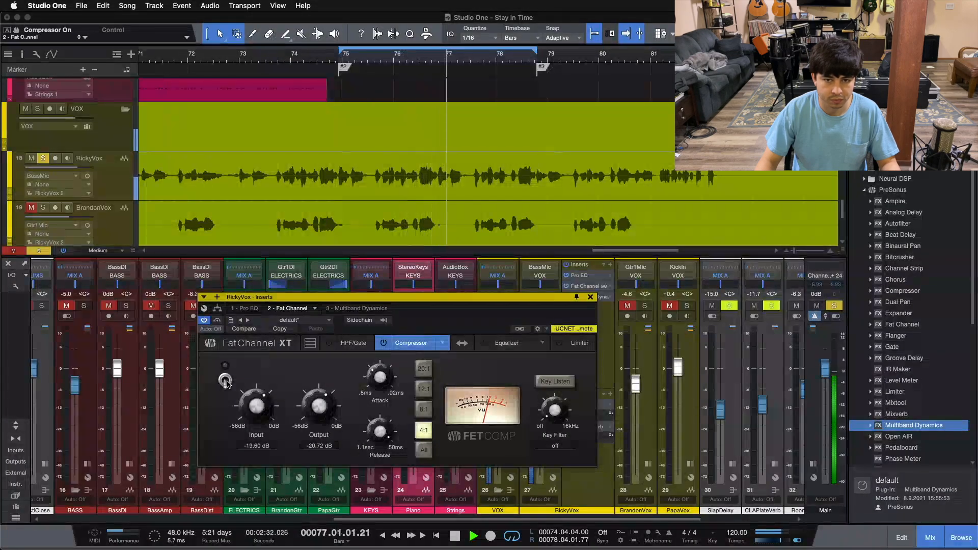
pyautogui.click(225, 380)
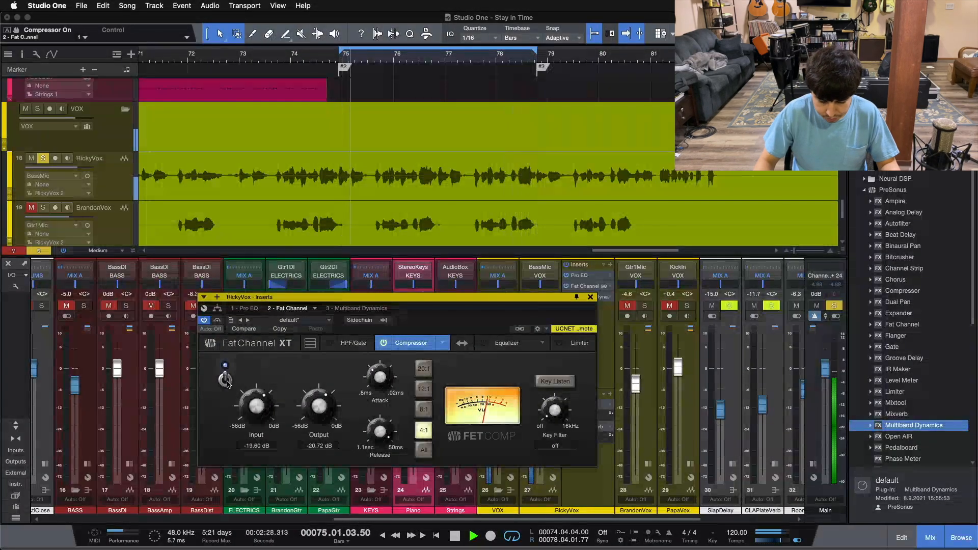
pyautogui.press('space')
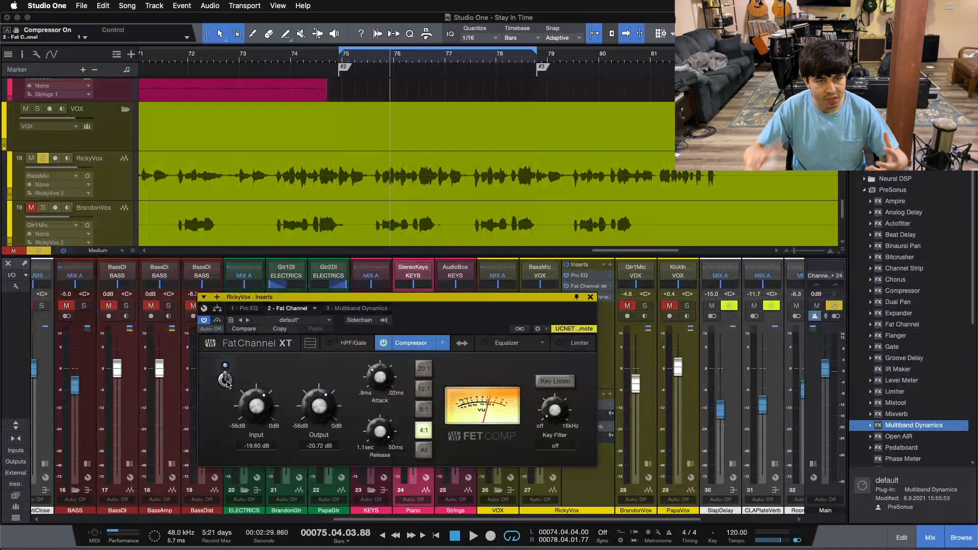
# - Replay the vocal from about bar 73 starting with the compressor off, toggle it to compare, and stop with it on
pyautogui.click(271, 58)
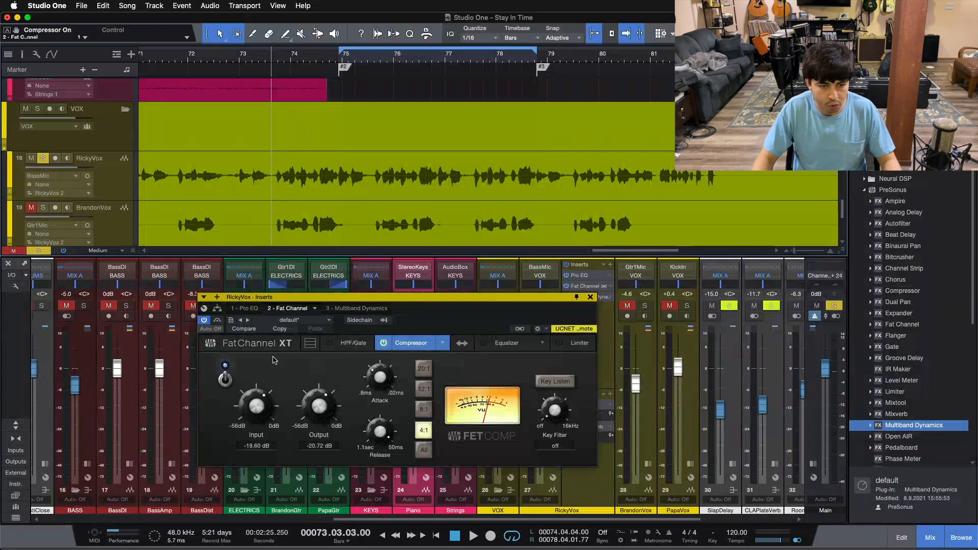
pyautogui.click(225, 380)
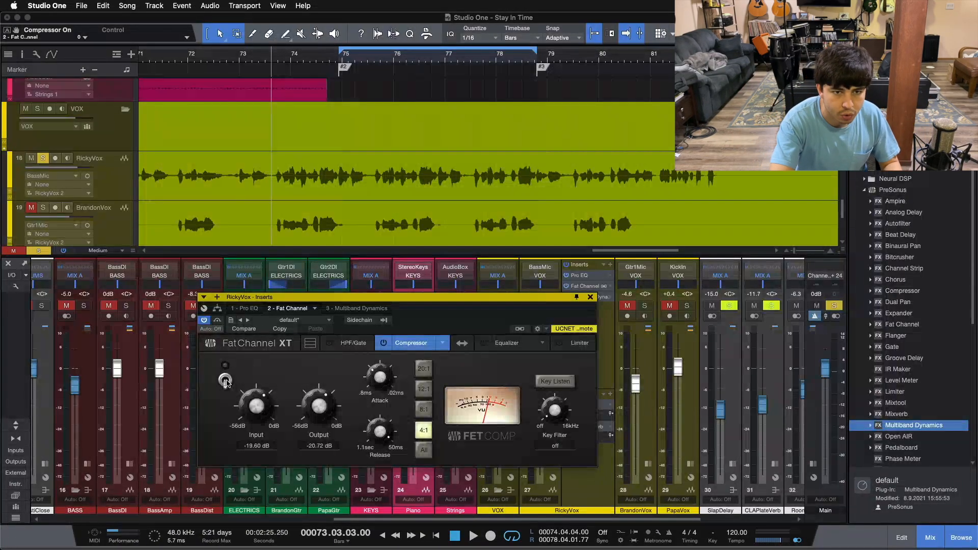
pyautogui.press('space')
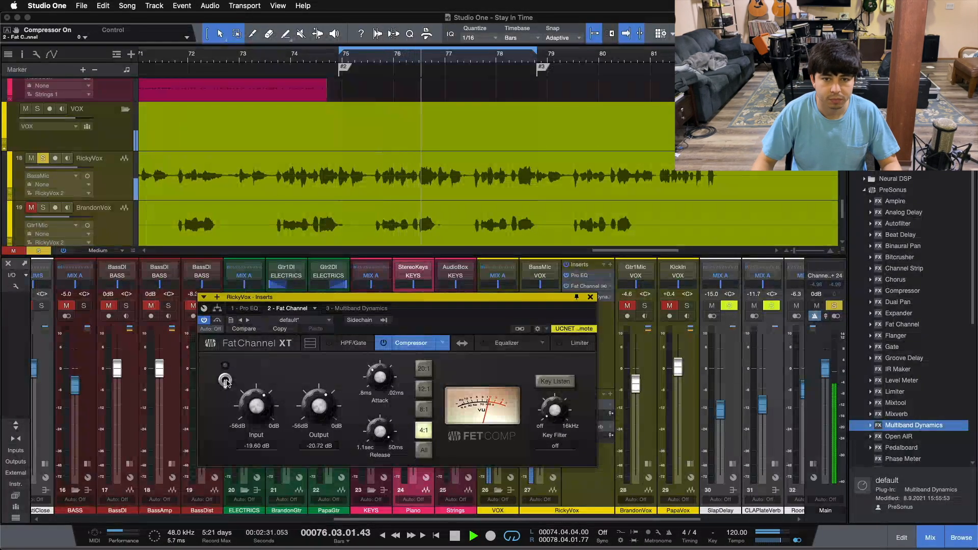
pyautogui.click(225, 379)
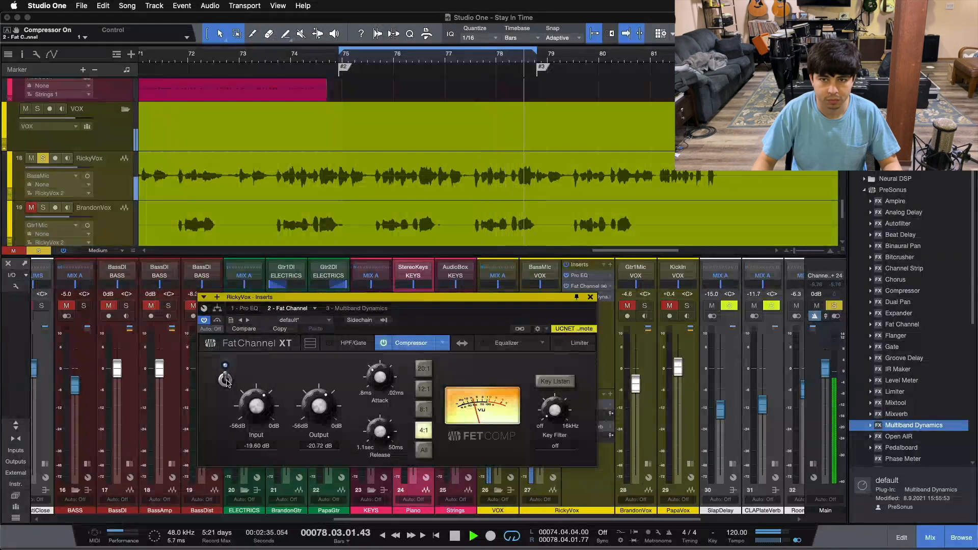
pyautogui.click(225, 379)
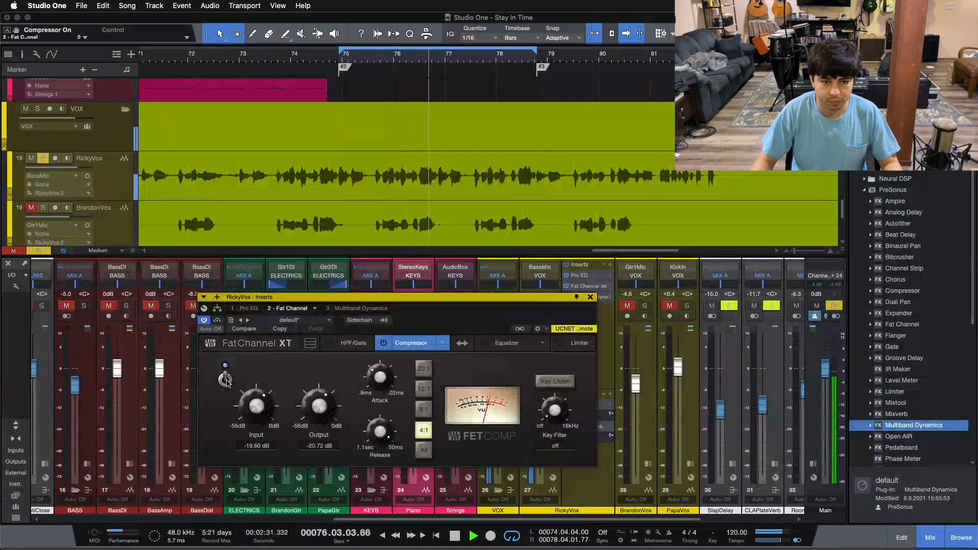
pyautogui.click(225, 381)
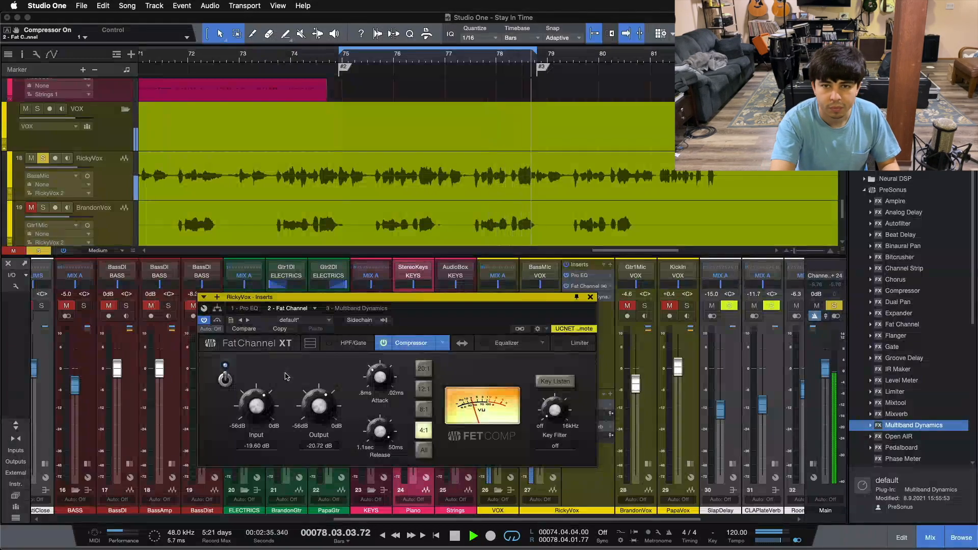
pyautogui.press('space')
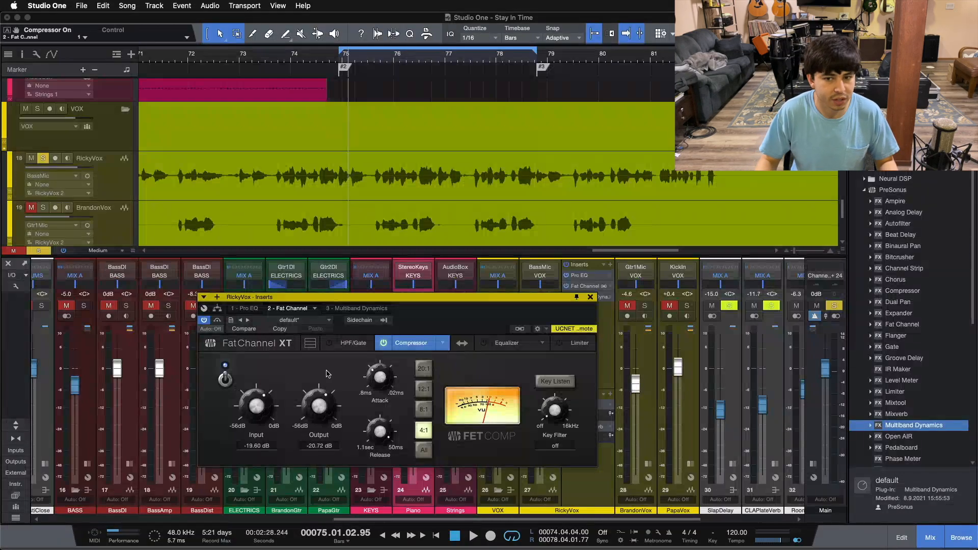
# - Close the vocal's inserts window, collapse its insert list, and clear the solo, leaving that channel selected
pyautogui.click(590, 297)
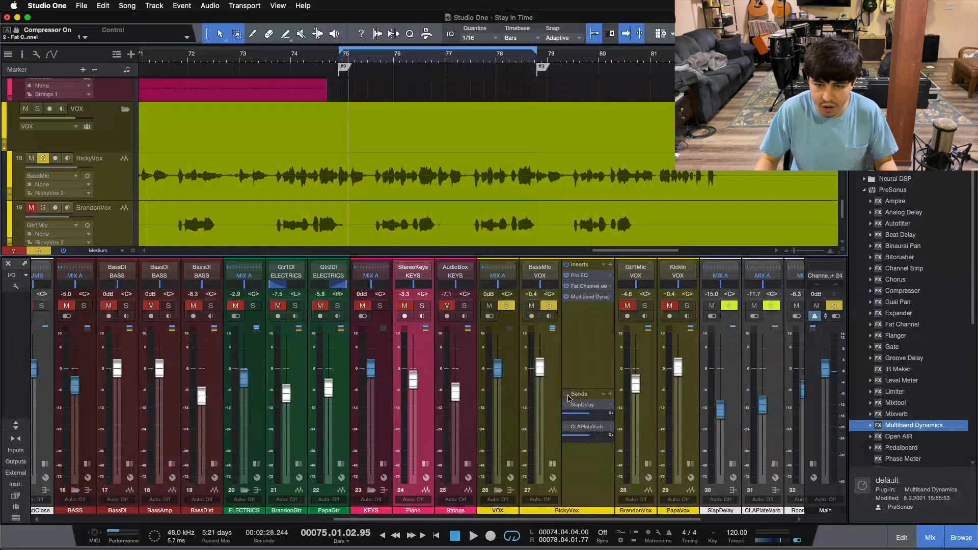
pyautogui.click(552, 464)
pyautogui.hotkey('shift', 's')
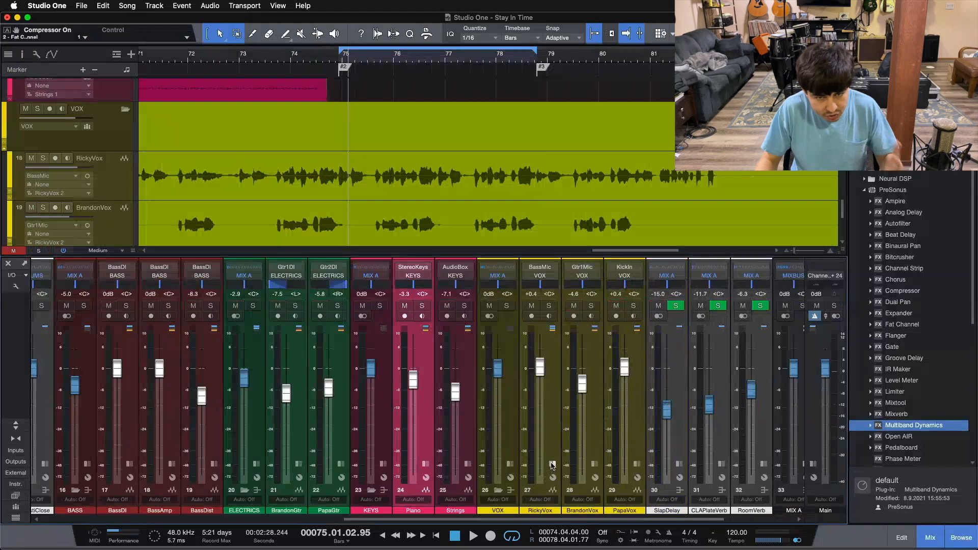
pyautogui.click(557, 404)
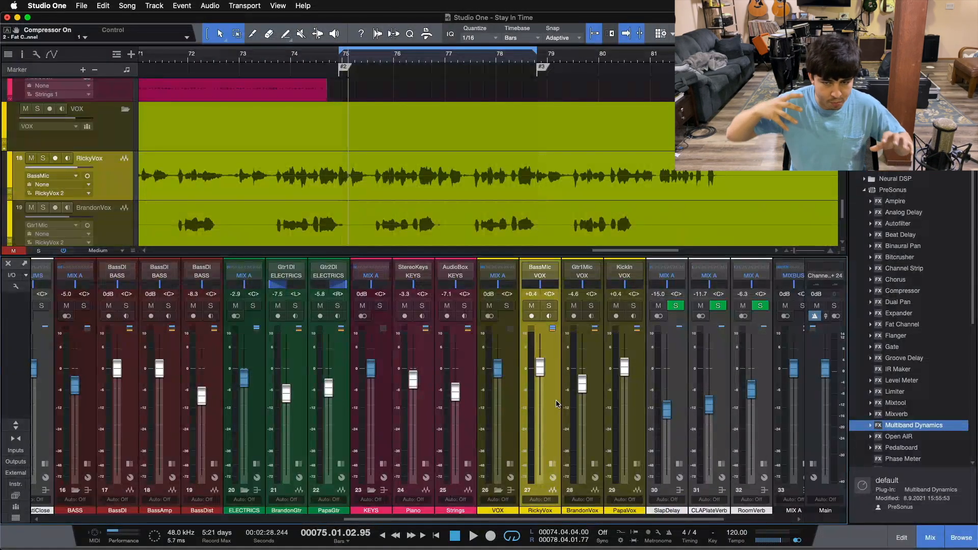
# - Expand the drum Room channel's insert list and add a Fat Channel after its Pro EQ
pyautogui.moveTo(513, 518); pyautogui.dragTo(345, 515)
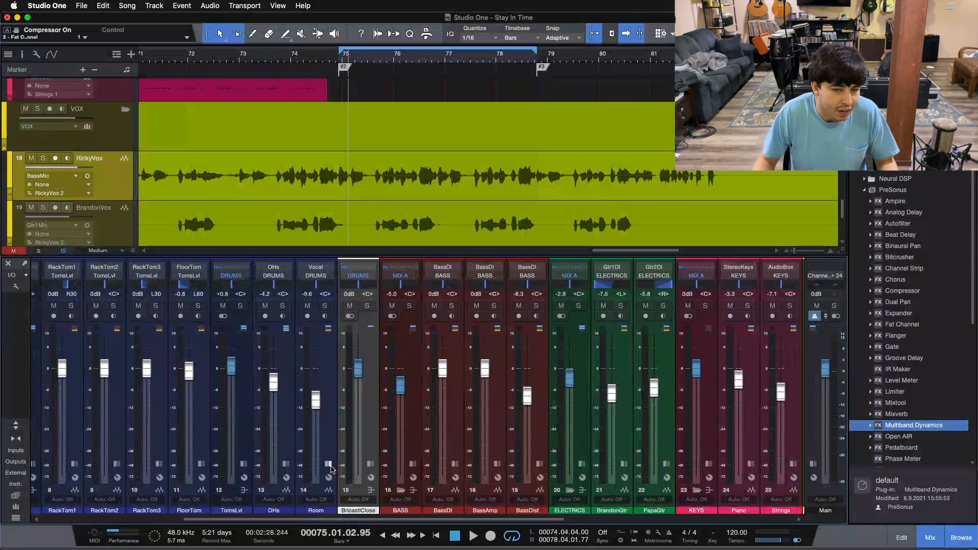
pyautogui.click(331, 468)
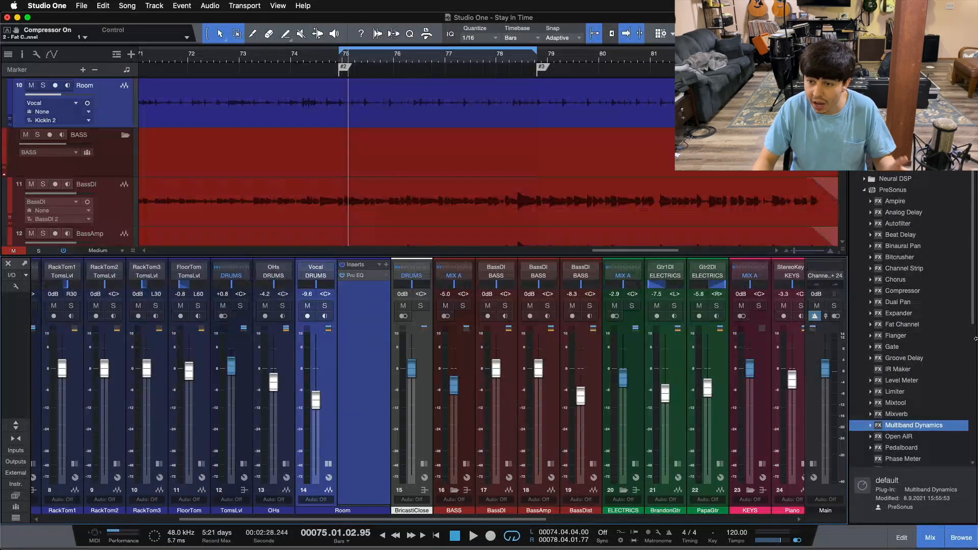
pyautogui.moveTo(912, 330); pyautogui.dragTo(357, 301)
pyautogui.moveTo(443, 327); pyautogui.dragTo(663, 337)
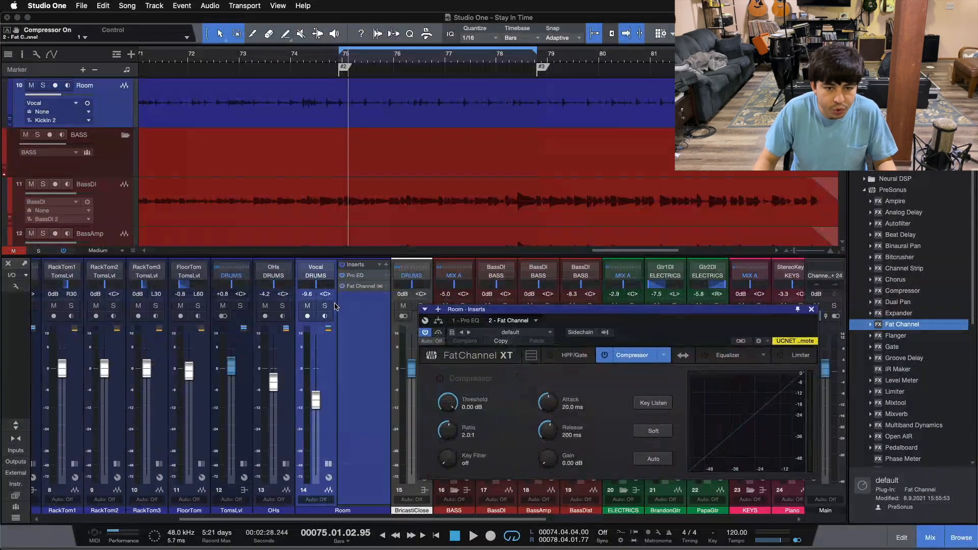
# - Solo the Room channel, switch on its Fat Channel compressor, and select the FET model
pyautogui.click(325, 305)
pyautogui.click(604, 356)
pyautogui.click(662, 357)
pyautogui.click(698, 384)
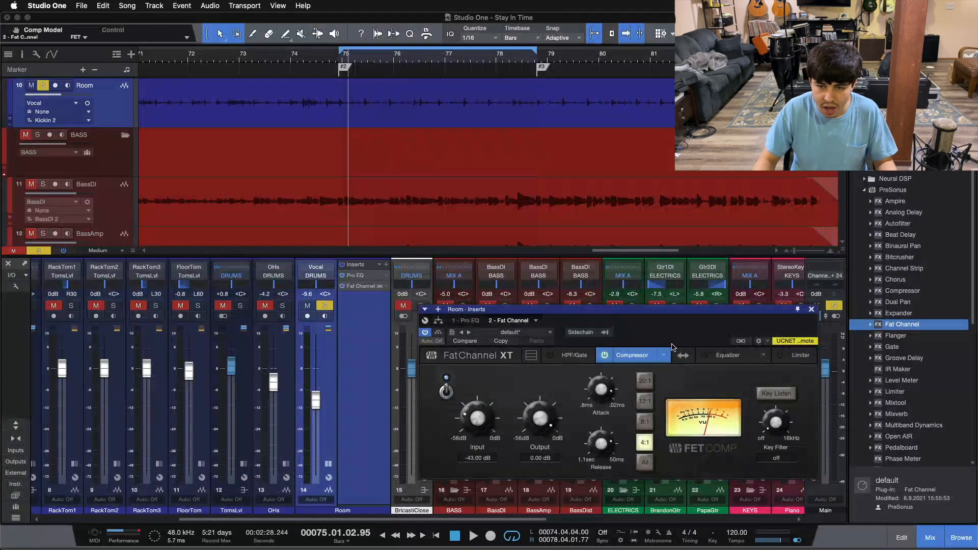
# - Play the soloed Room track from the loop start and set the FET compressor's attack to 0.10 ms
pyautogui.press('KP_1')
pyautogui.press('space')
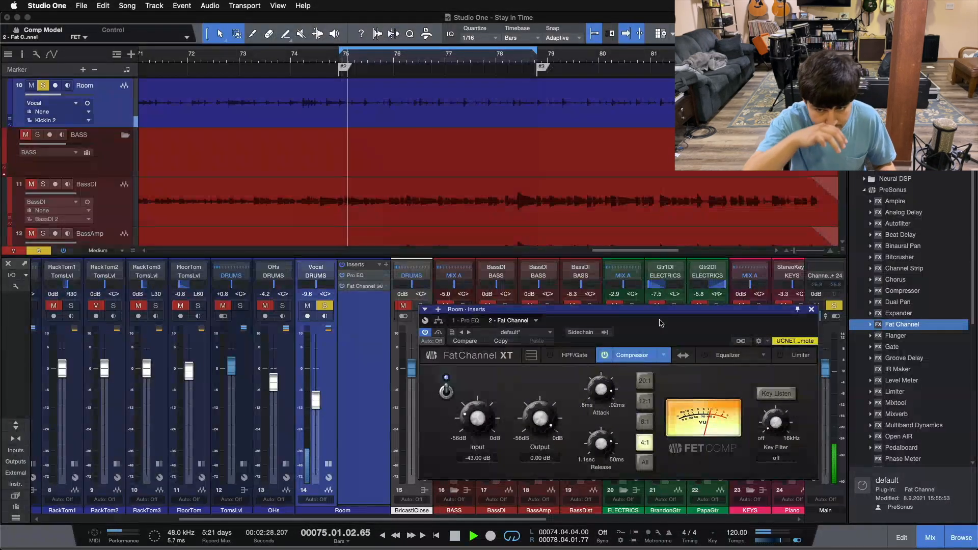
pyautogui.scroll(1, 502, 149)
pyautogui.scroll(3, 502, 148)
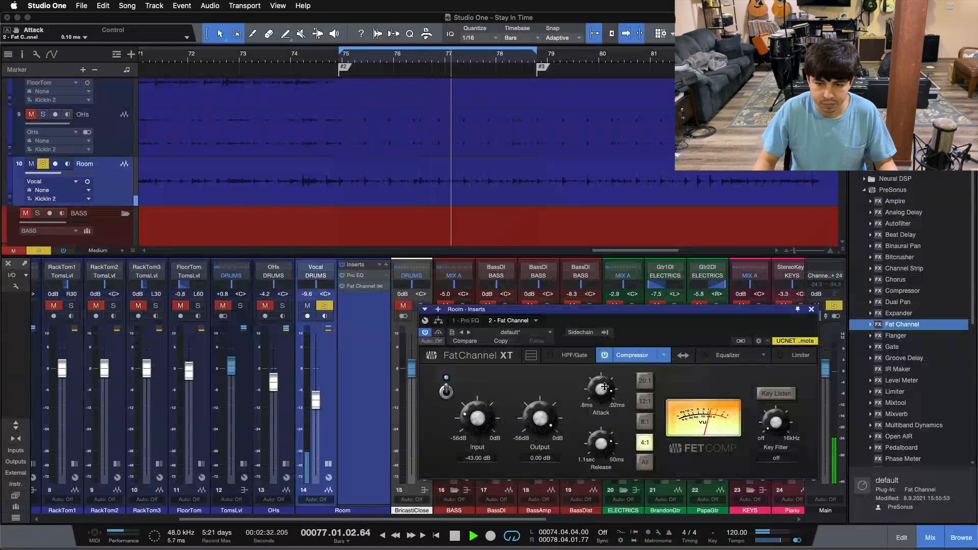
# - Set the Room compressor's Input to -9.52 dB and its Output to -31.36 dB while the loop plays
pyautogui.moveTo(544, 415); pyautogui.dragTo(543, 474)
pyautogui.moveTo(479, 428); pyautogui.dragTo(479, 389)
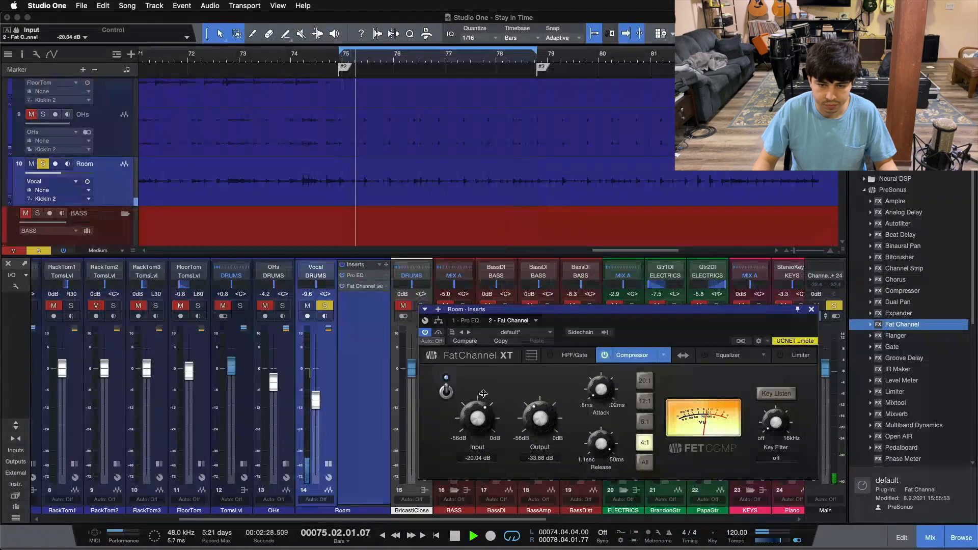
pyautogui.moveTo(540, 418); pyautogui.dragTo(540, 427)
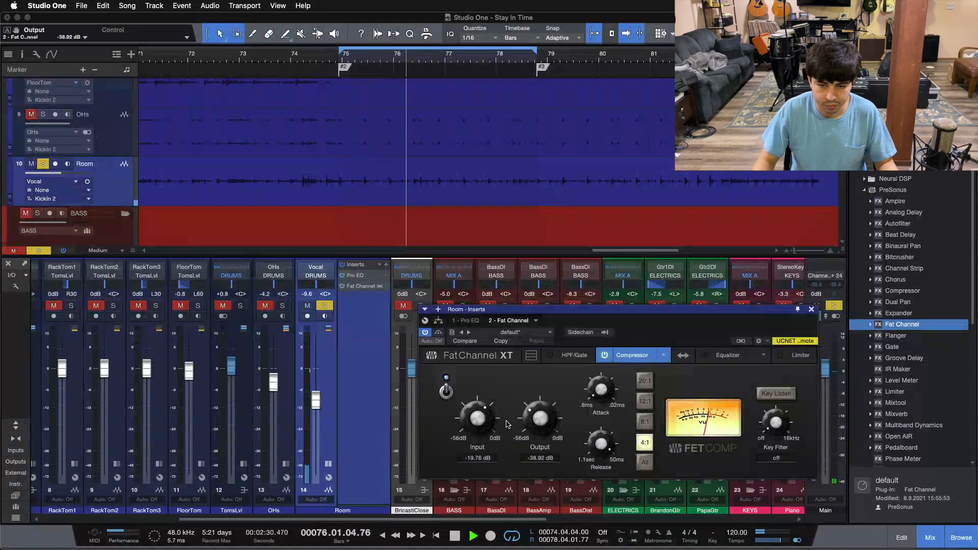
pyautogui.moveTo(478, 431); pyautogui.dragTo(480, 419)
pyautogui.scroll(2, 479, 419)
pyautogui.scroll(1, 479, 419)
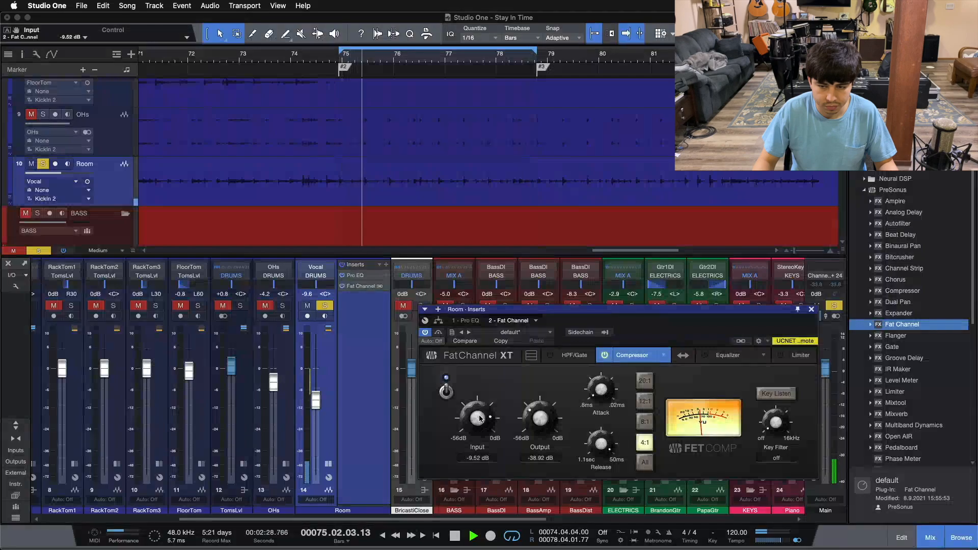
pyautogui.scroll(6, 543, 422)
pyautogui.scroll(7, 542, 422)
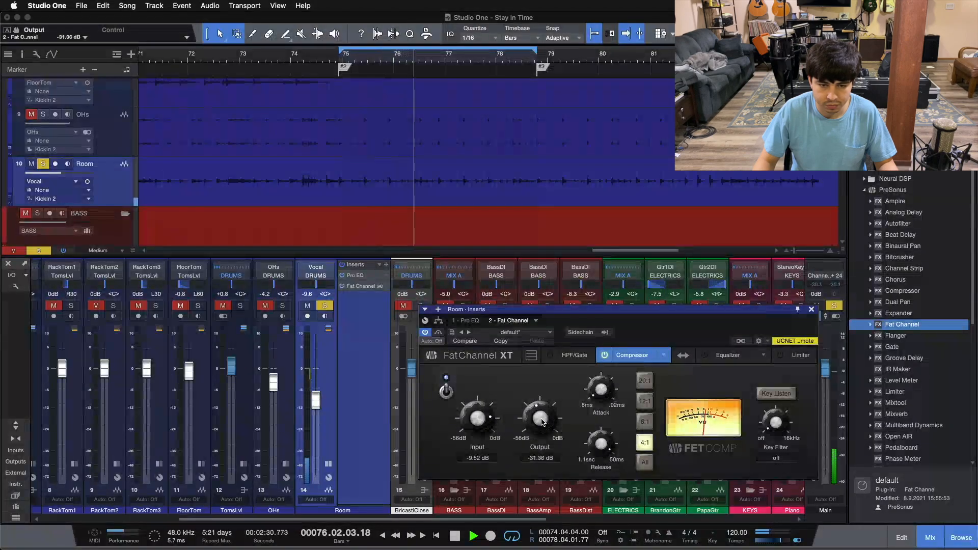
# - Raise the Room compressor's Output to -28.00 dB during playback, toggling the compressor off and on to match the bypassed level
pyautogui.click(446, 391)
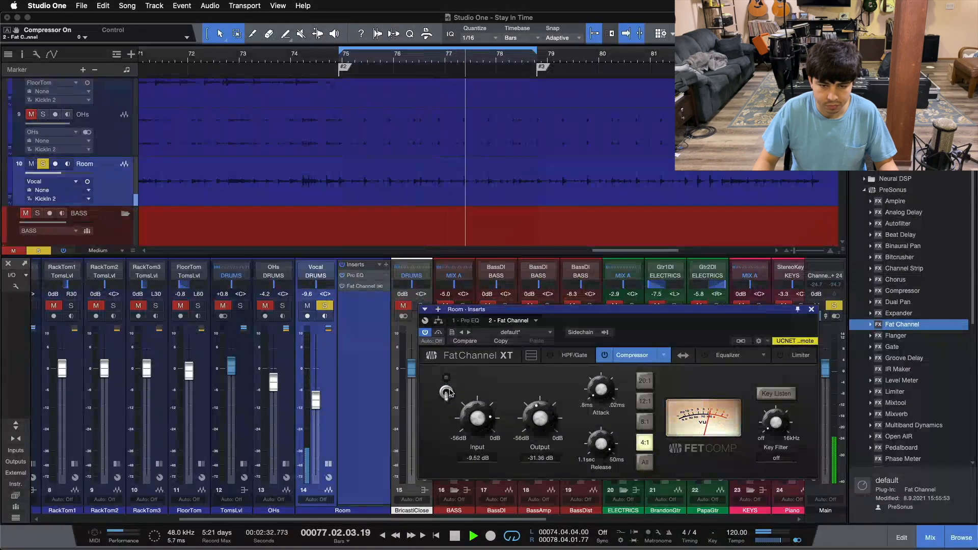
pyautogui.click(447, 392)
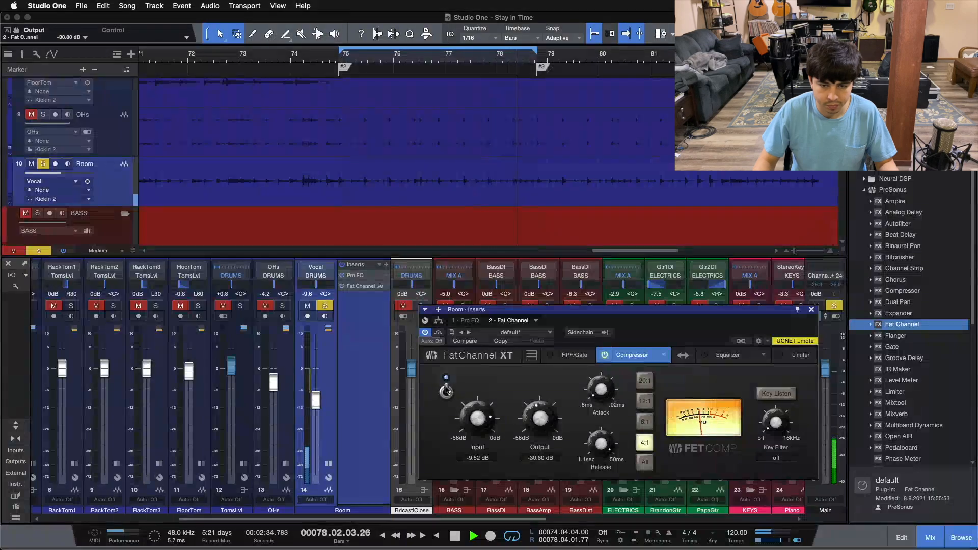
pyautogui.click(454, 392)
pyautogui.scroll(2, 541, 421)
pyautogui.click(447, 392)
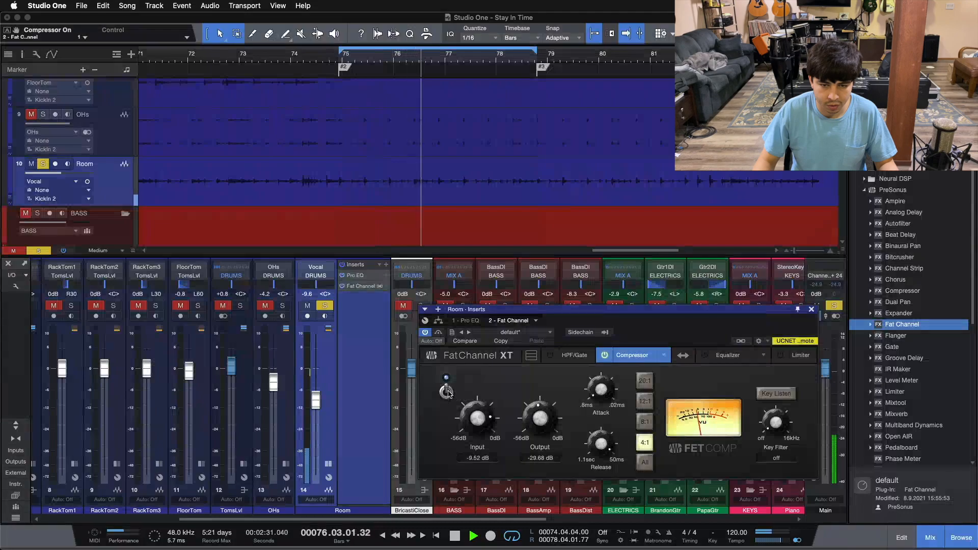
pyautogui.click(448, 393)
pyautogui.click(448, 393)
pyautogui.scroll(1, 540, 419)
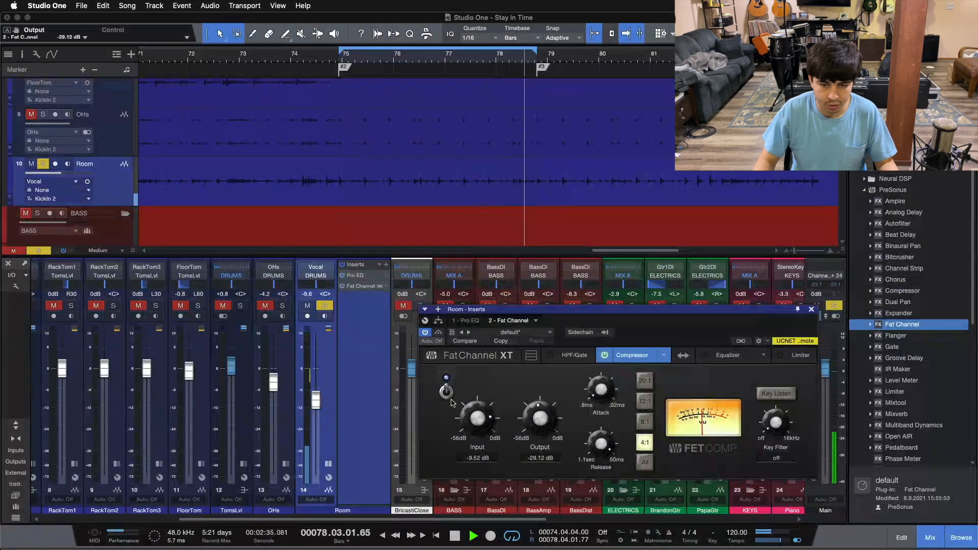
pyautogui.click(447, 391)
pyautogui.click(447, 392)
pyautogui.scroll(2, 530, 430)
# - Compare the soloed Room track with the level-matched compressor off and on, and stop playback
pyautogui.click(447, 392)
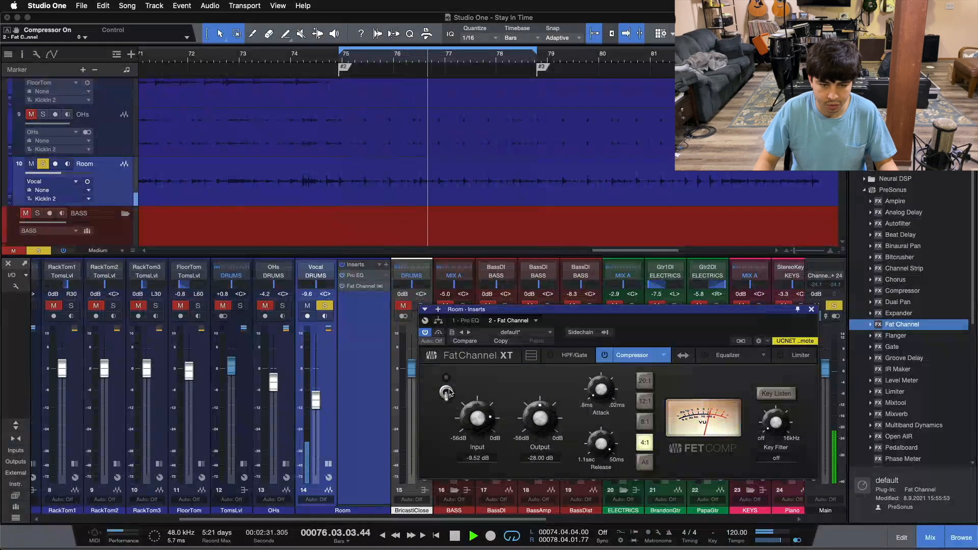
pyautogui.click(446, 392)
pyautogui.click(446, 392)
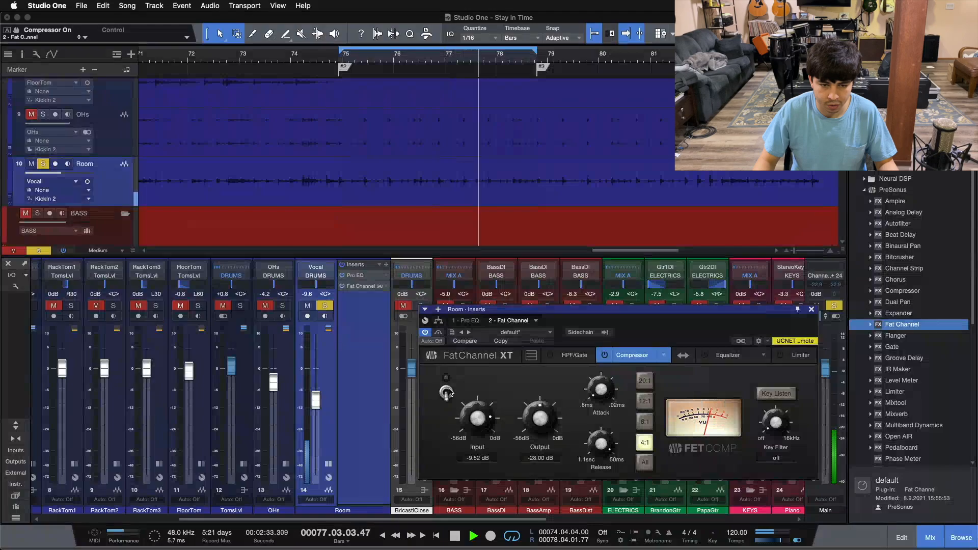
pyautogui.click(446, 392)
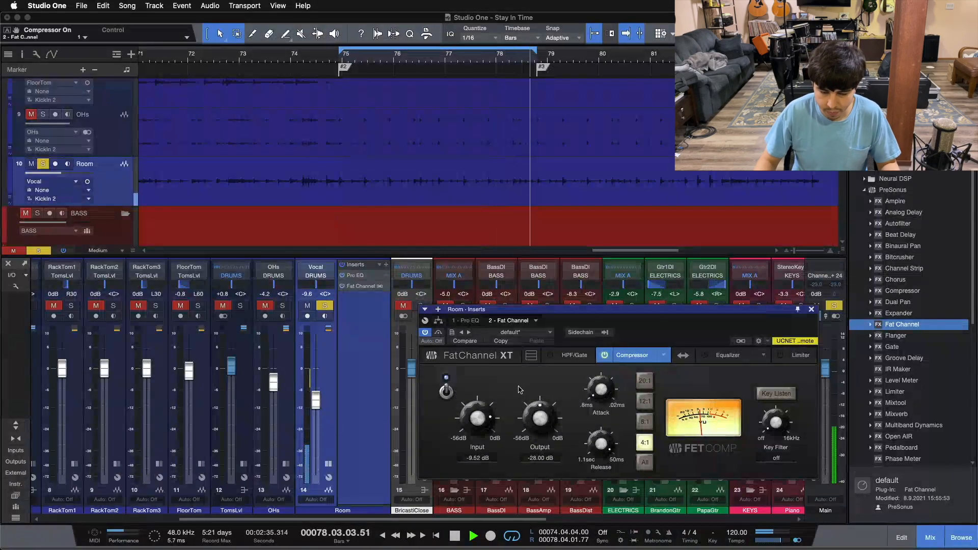
pyautogui.press('space')
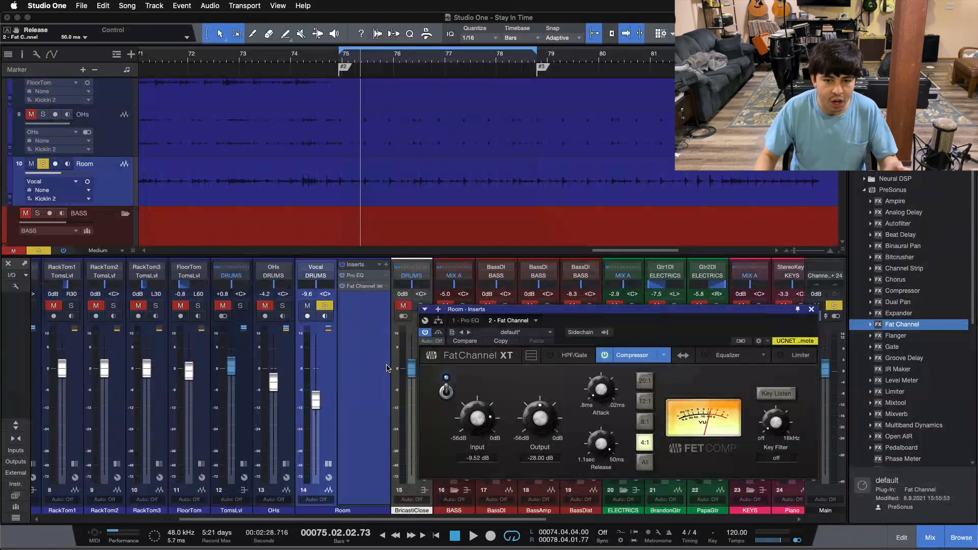
# - Replay the Room track from the loop start with the compressor off, and switch the compressor on partway through
pyautogui.click(442, 390)
pyautogui.press('space')
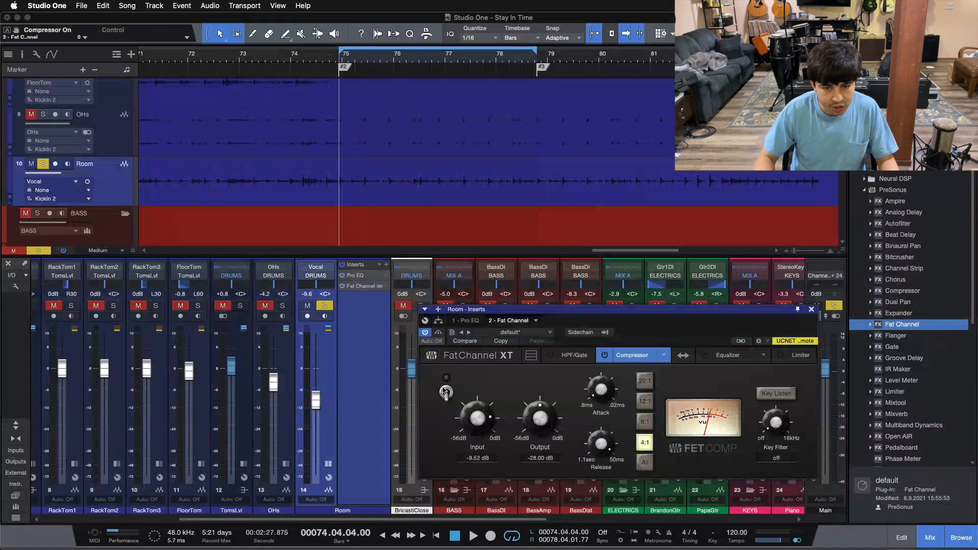
pyautogui.press('space')
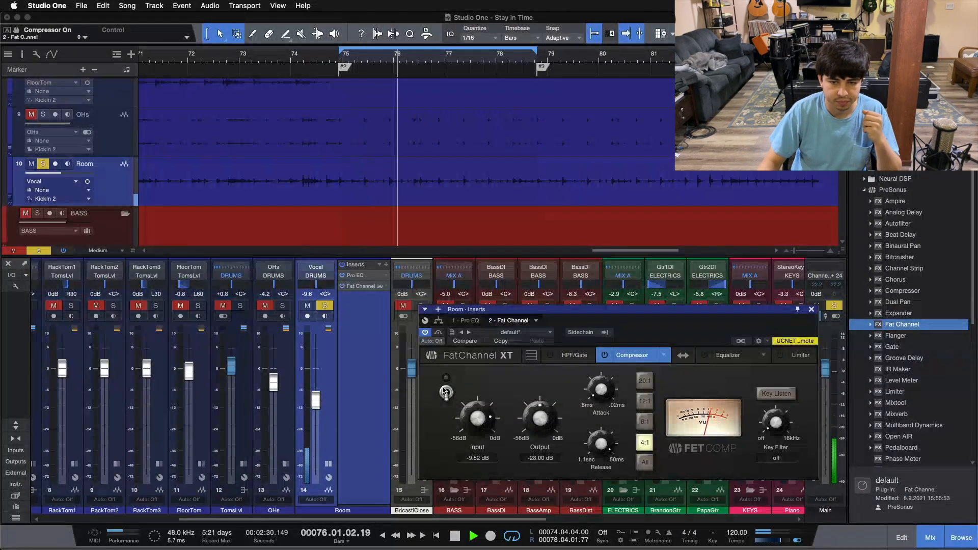
pyautogui.click(445, 391)
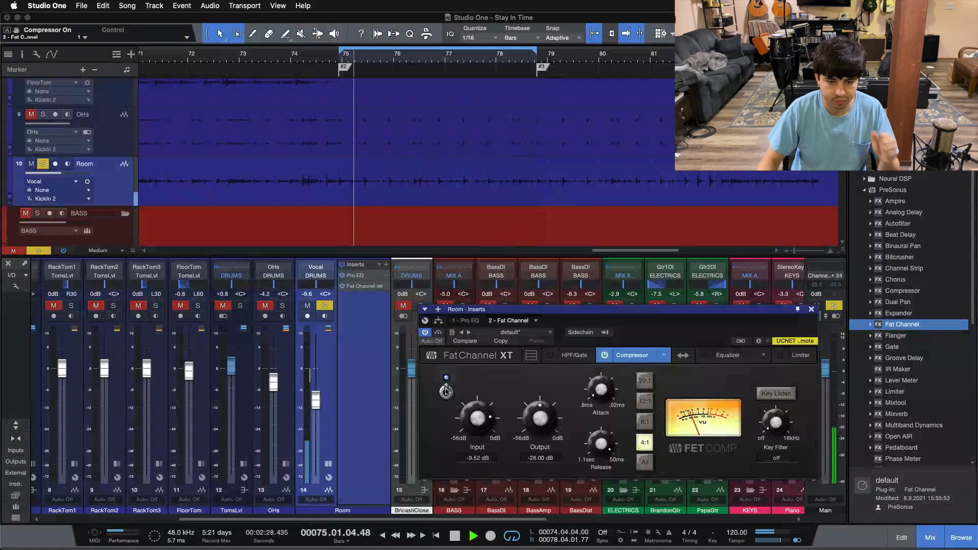
# - Solo the whole DRUMS folder while the loop keeps playing
pyautogui.hscroll(-5, 80, 310)
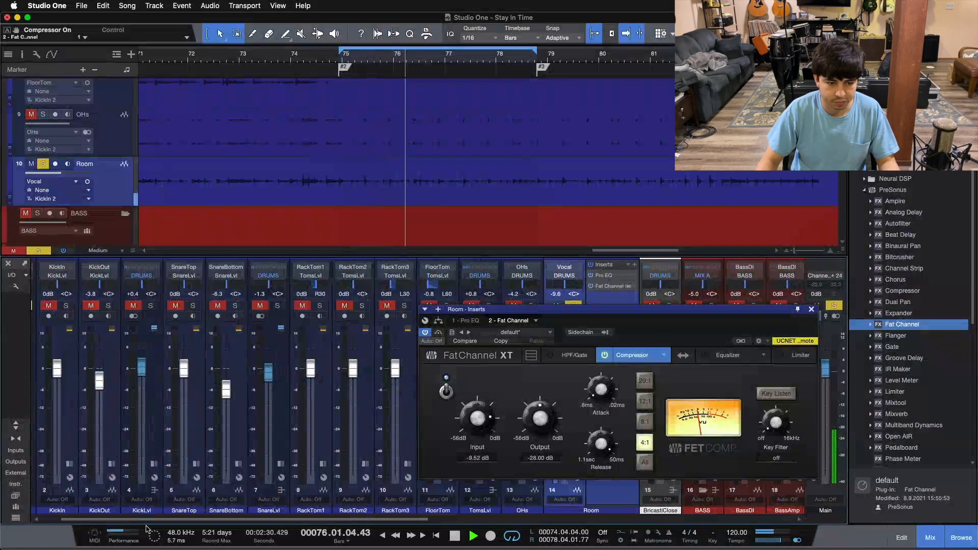
pyautogui.hscroll(-2, 71, 309)
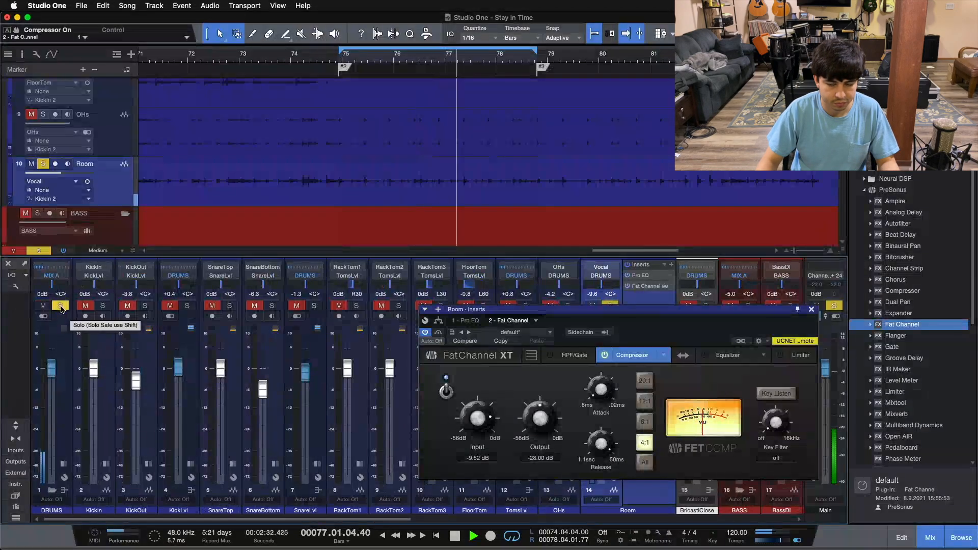
pyautogui.click(61, 308)
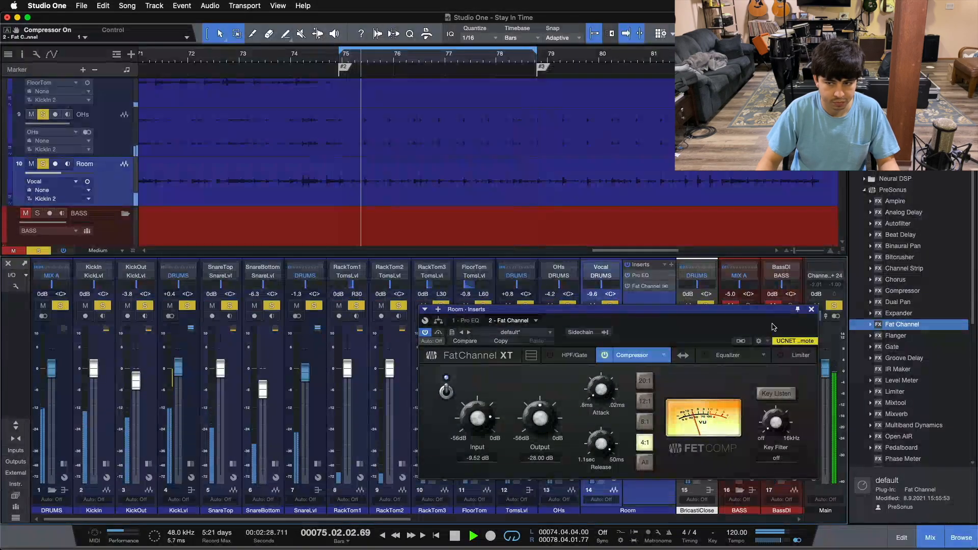
# - Move the Room plug-in window aside, compare the full drum mix with the Fat Channel bypassed and active, and stop playback
pyautogui.moveTo(573, 320); pyautogui.dragTo(388, 316)
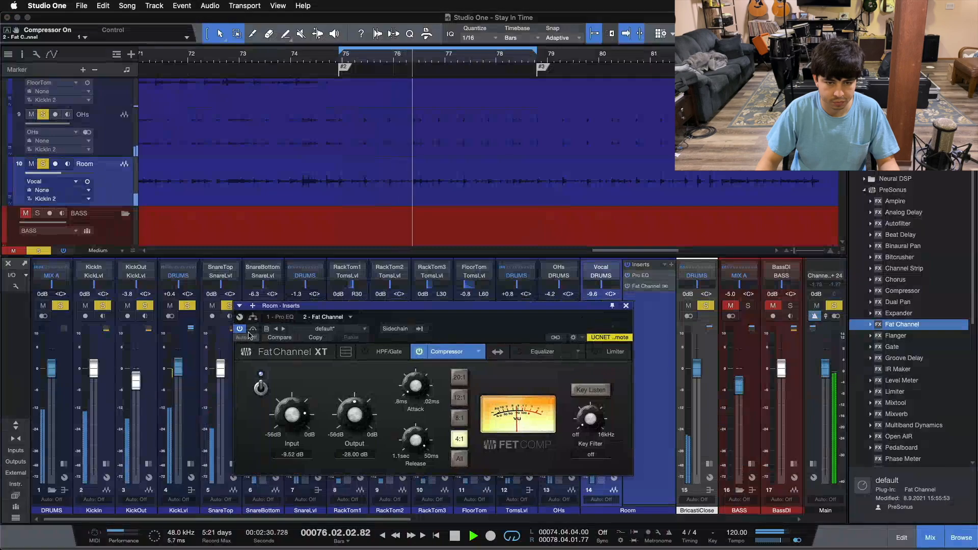
pyautogui.click(253, 329)
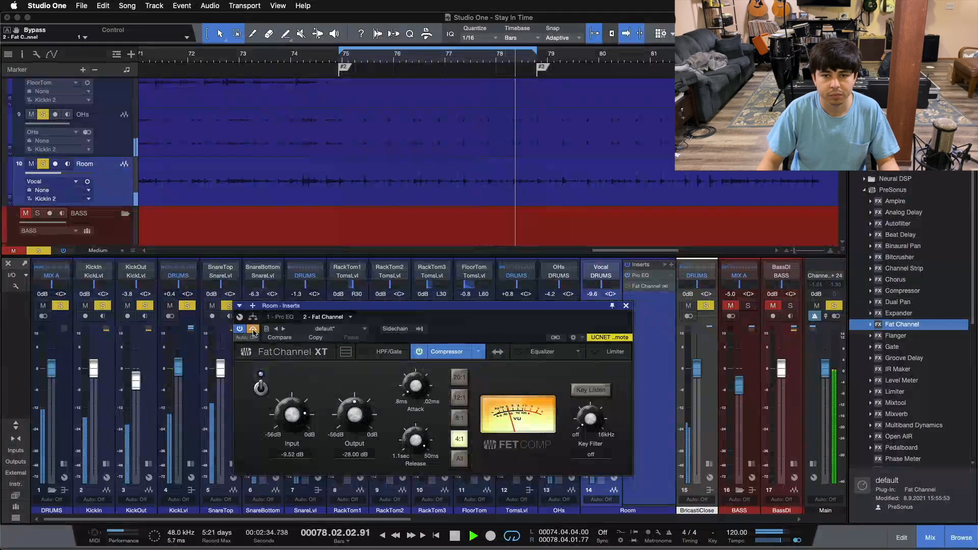
pyautogui.click(253, 330)
pyautogui.click(253, 329)
pyautogui.click(253, 329)
pyautogui.press('space')
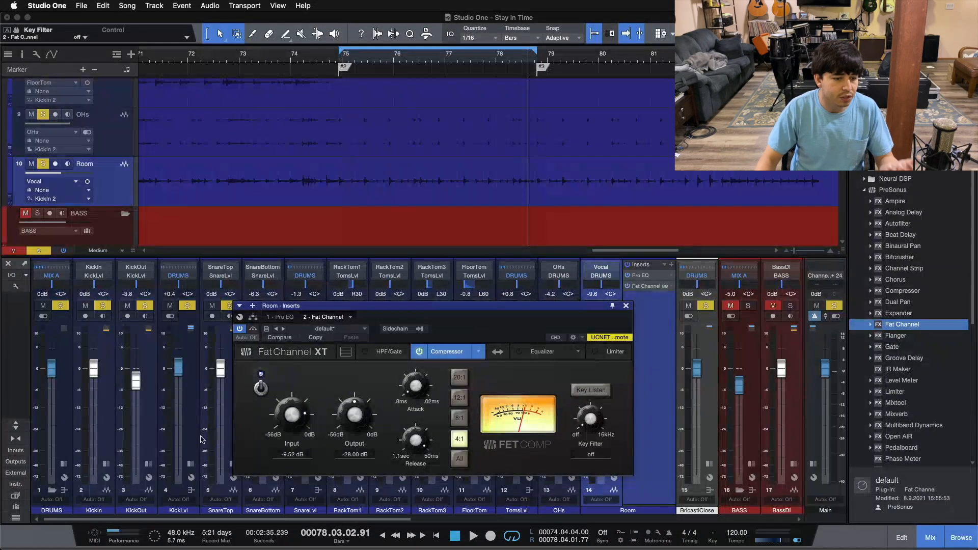
pyautogui.click(56, 401)
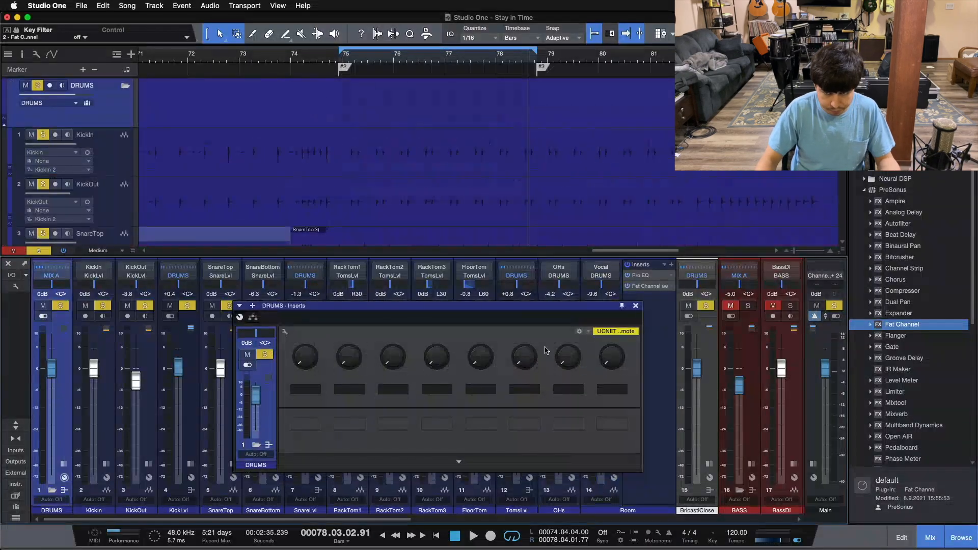
pyautogui.click(636, 306)
pyautogui.doubleClick(643, 286)
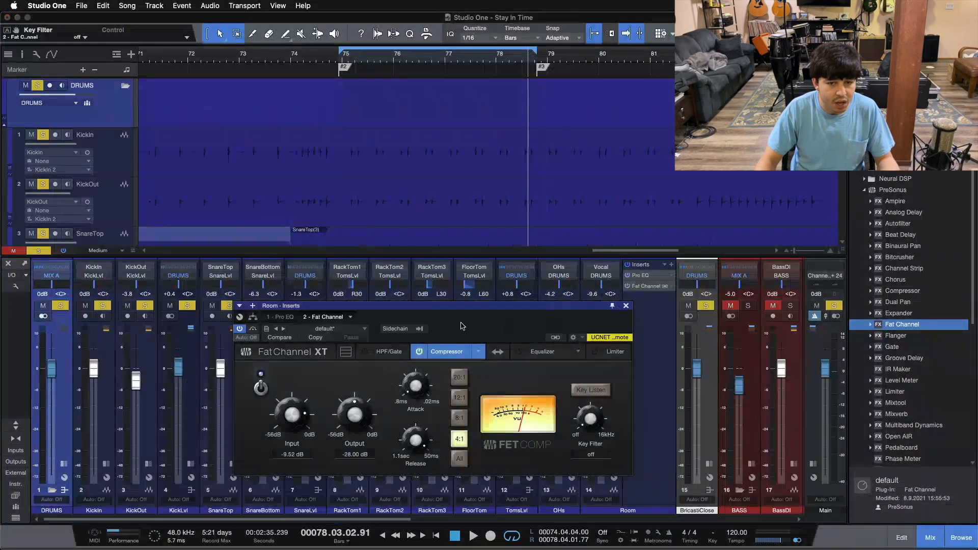
# - Try the Room compressor's Key Filter at 72.82 Hz and 77.32 Hz, turn it back off, and reopen the Fat Channel window
pyautogui.moveTo(590, 417); pyautogui.dragTo(588, 411)
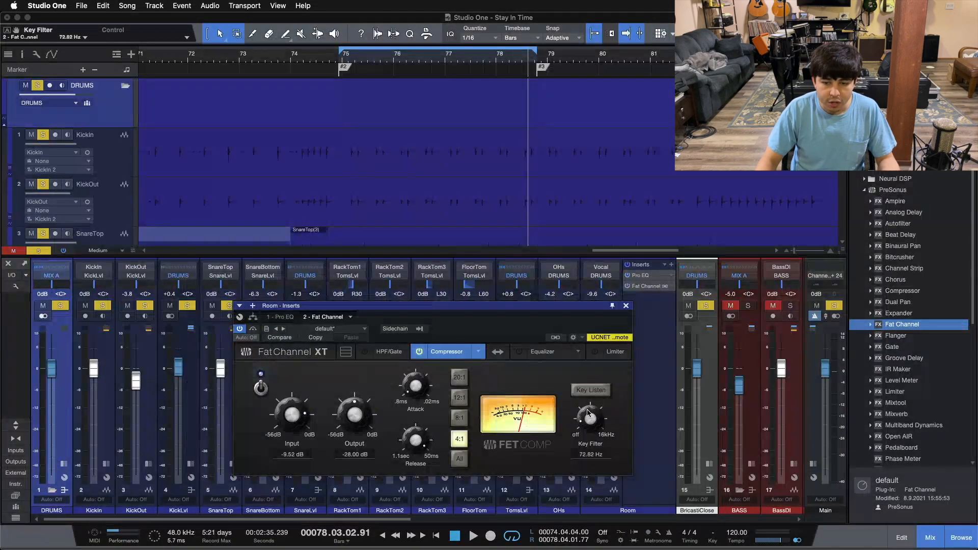
pyautogui.moveTo(588, 412); pyautogui.dragTo(580, 417)
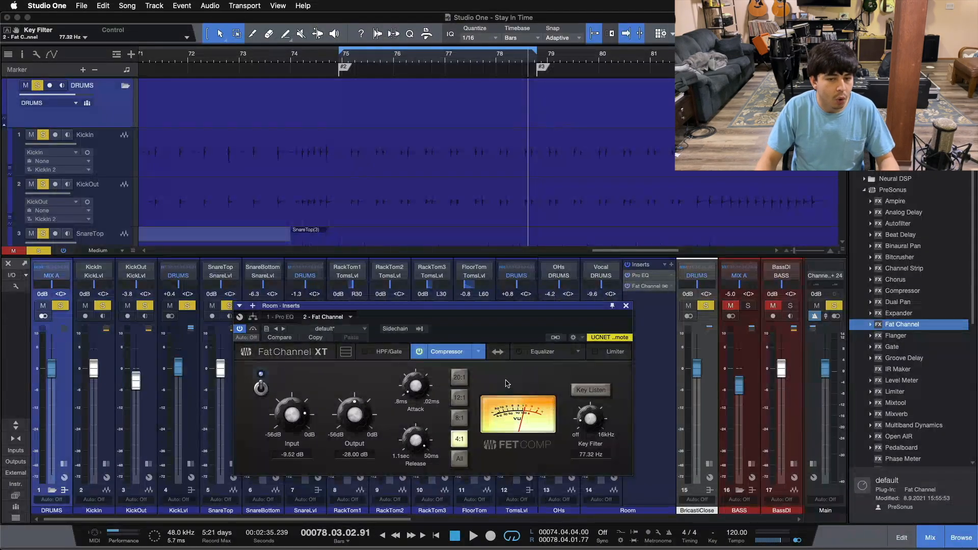
pyautogui.moveTo(589, 416); pyautogui.dragTo(588, 451)
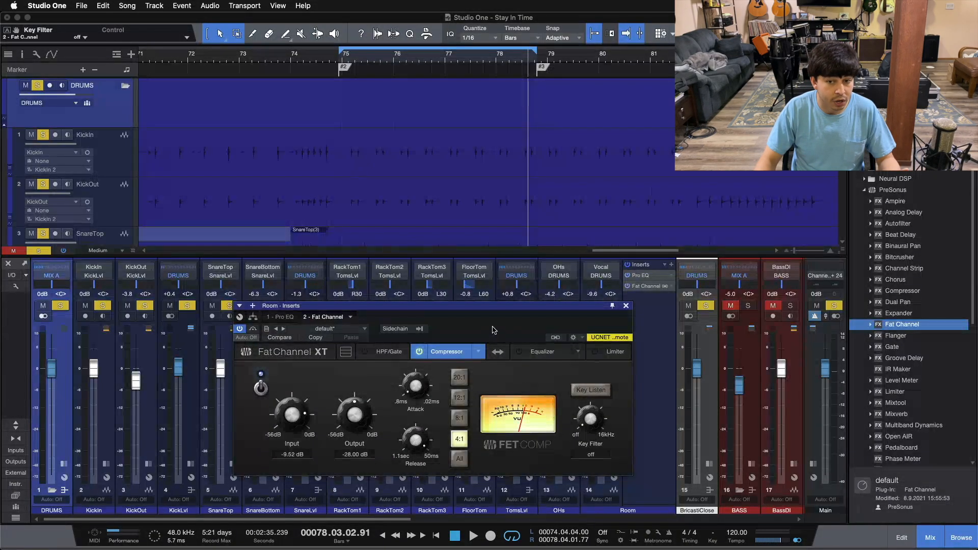
pyautogui.click(626, 305)
pyautogui.click(645, 286)
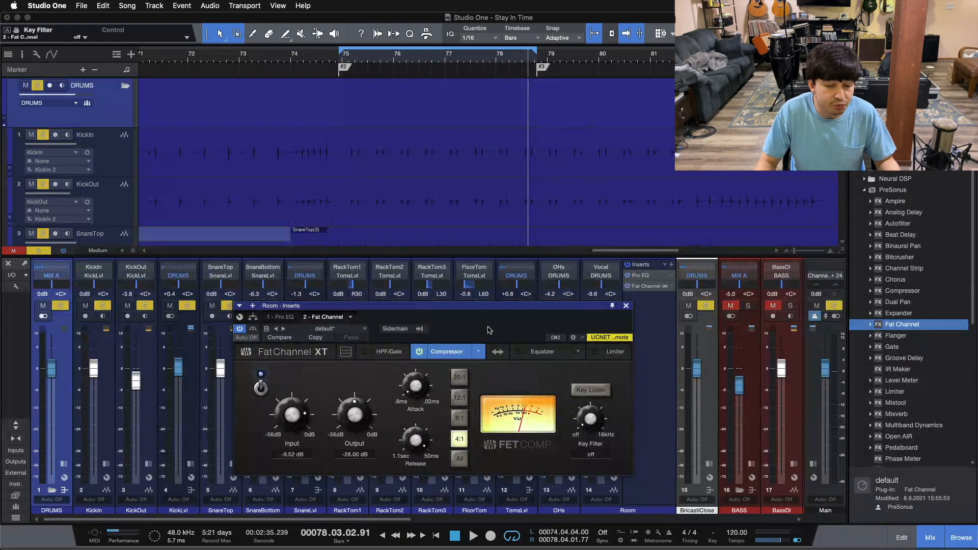
# - Close the Room channel's Fat Channel window and select the BrandonGtr channel in the mixer
pyautogui.moveTo(331, 519); pyautogui.dragTo(592, 518)
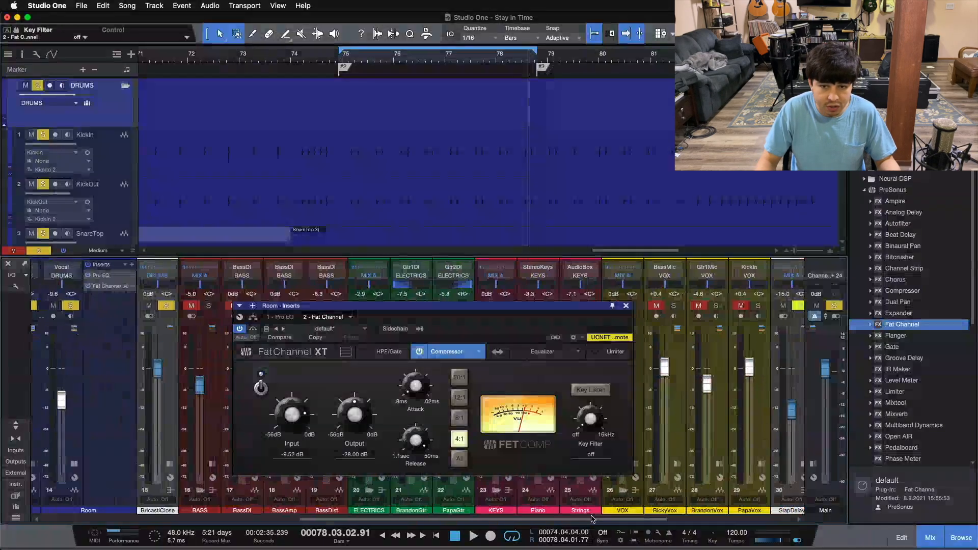
pyautogui.click(626, 307)
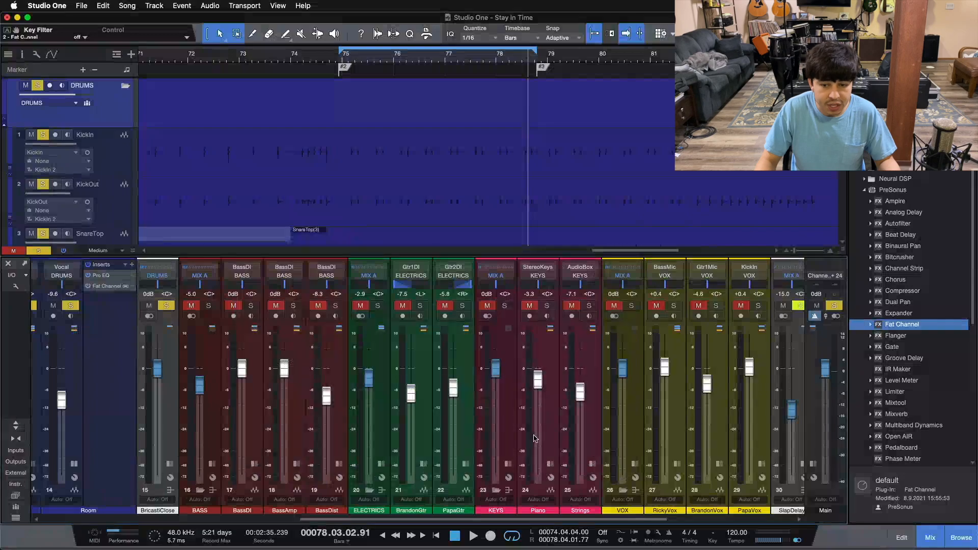
pyautogui.click(423, 460)
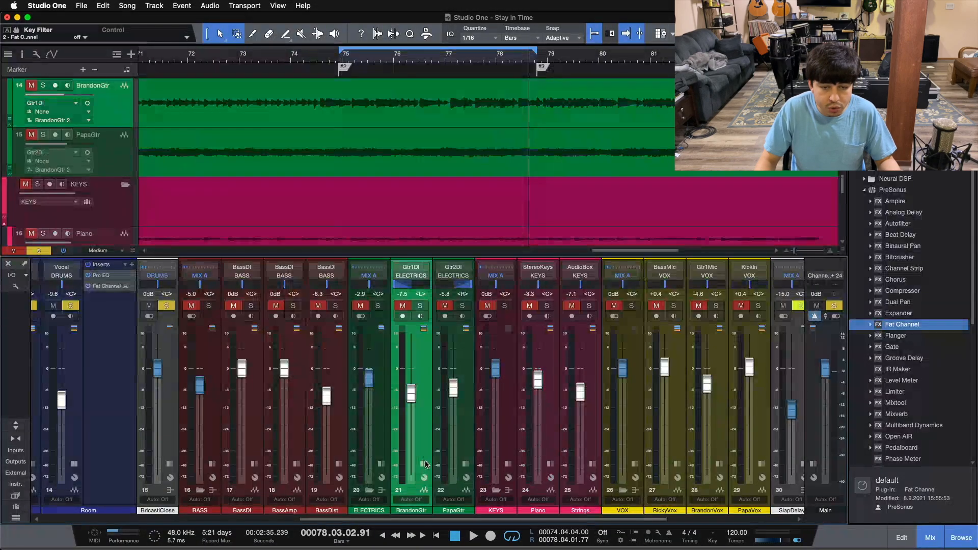
pyautogui.moveTo(425, 519); pyautogui.dragTo(621, 505)
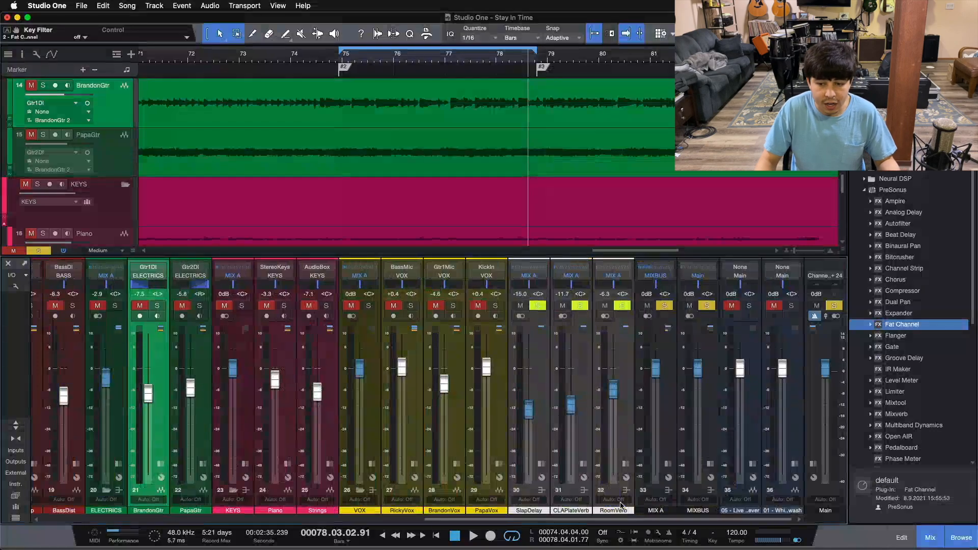